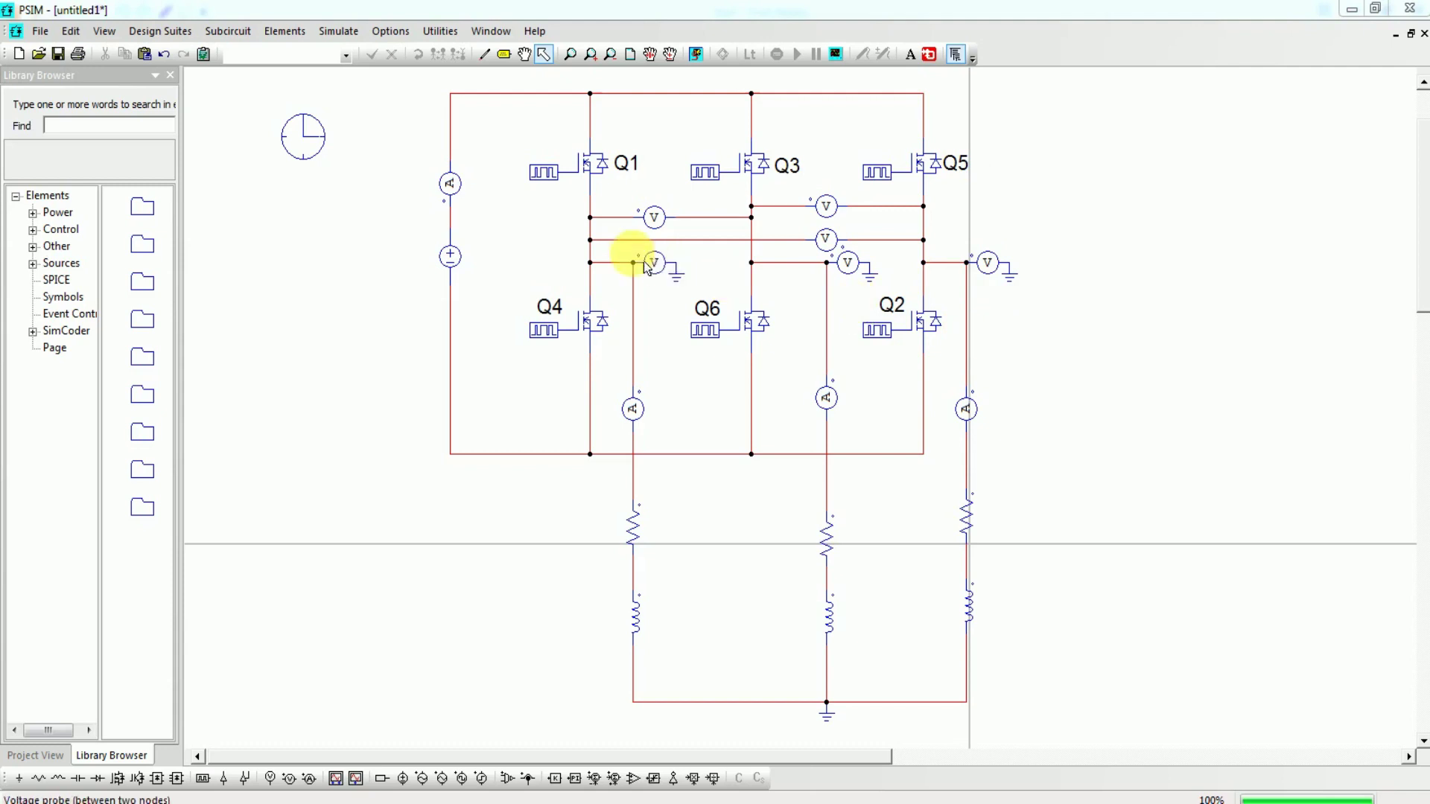
# - Review the parameters of the DC source, resistor R1 and inductor L1
pyautogui.doubleClick(451, 259)
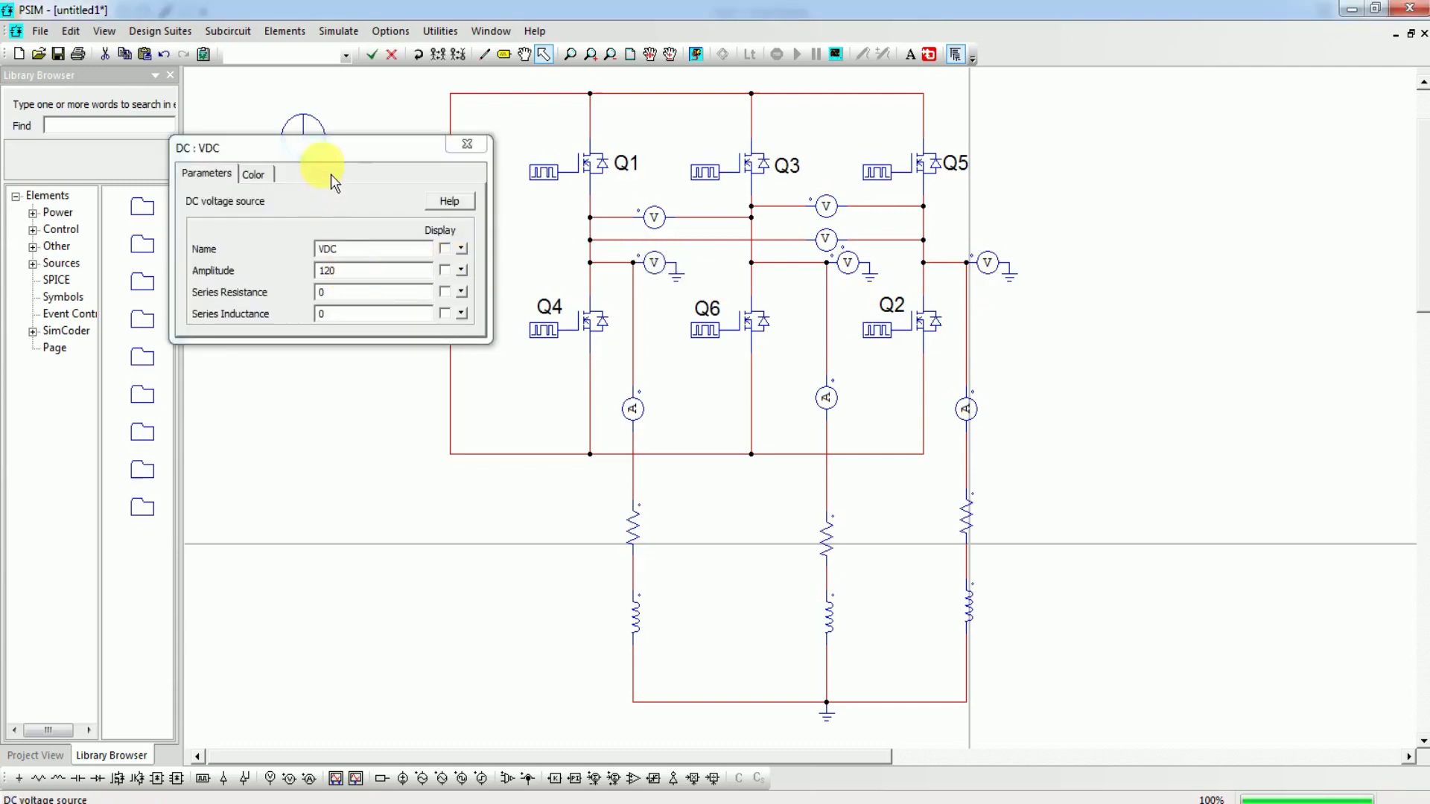
pyautogui.moveTo(469, 149); pyautogui.dragTo(574, 207)
pyautogui.click(561, 188)
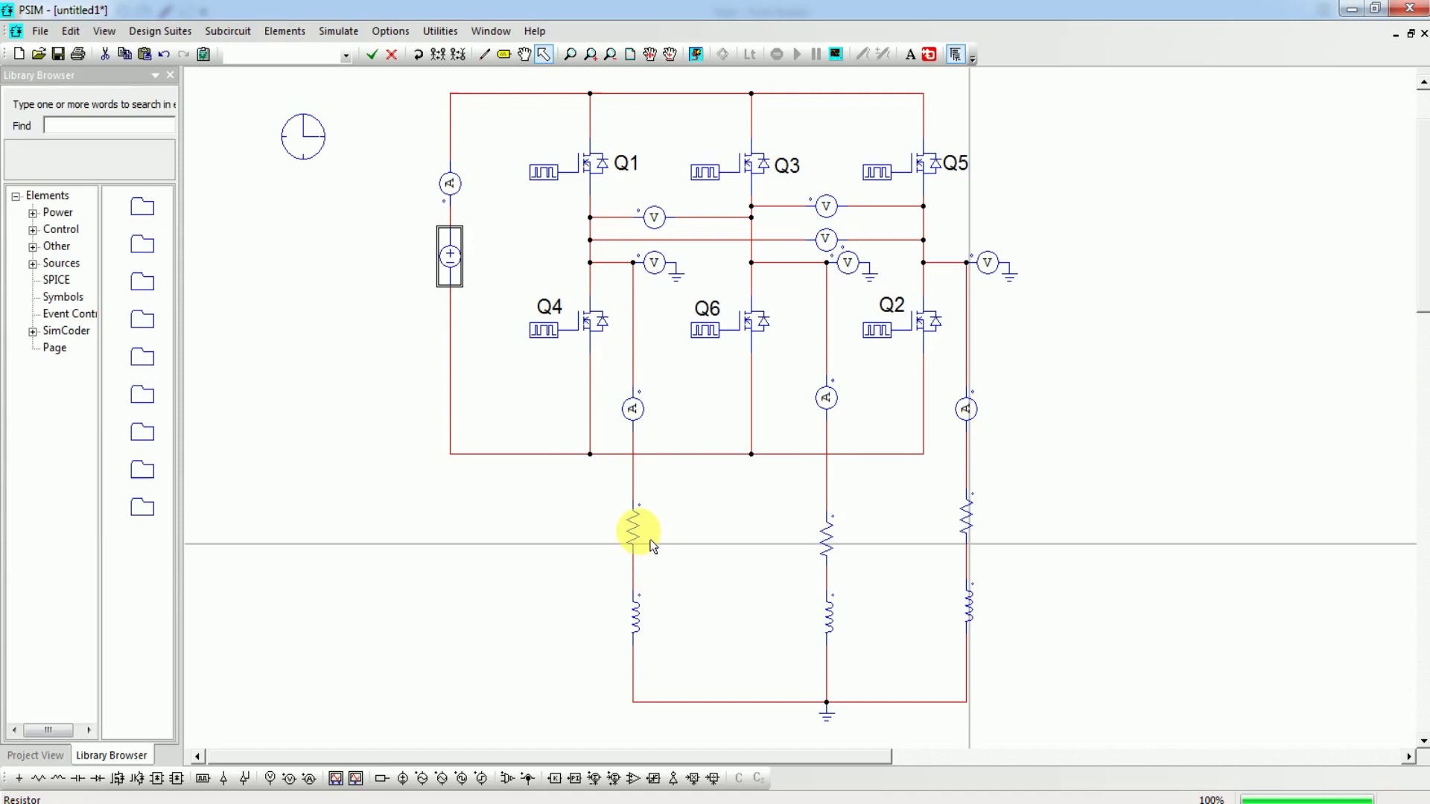
pyautogui.doubleClick(638, 528)
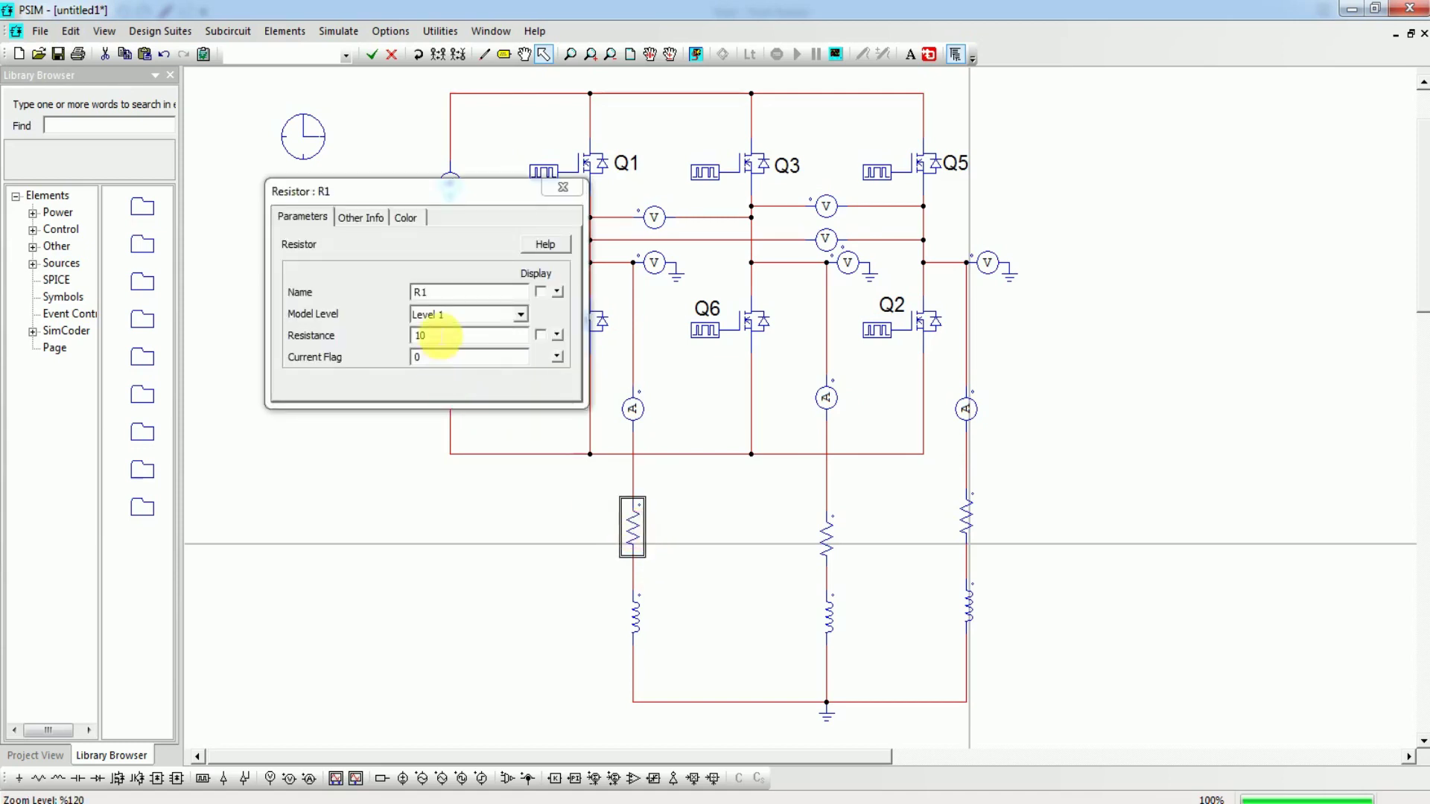
pyautogui.click(562, 188)
pyautogui.doubleClick(636, 615)
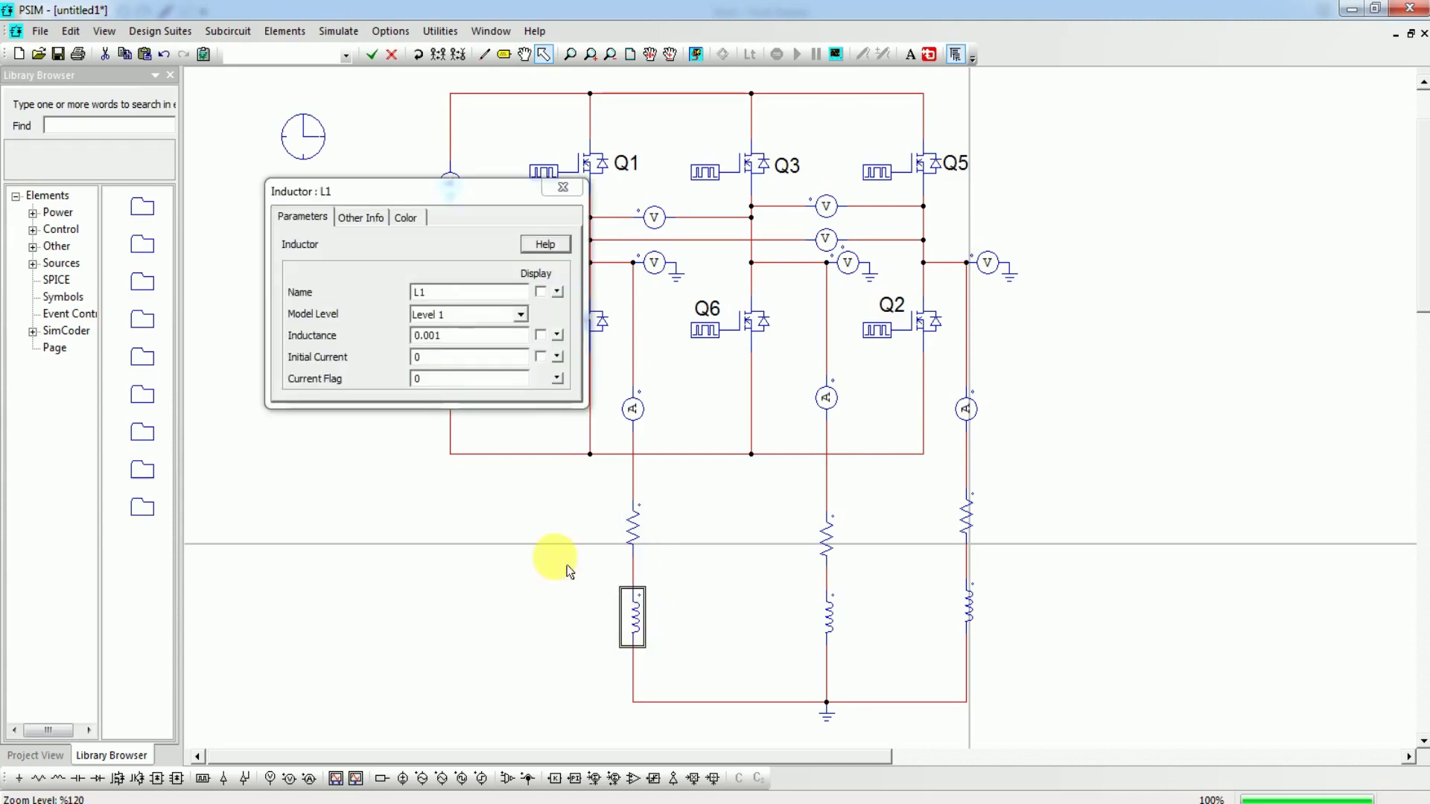
pyautogui.press('Escape')
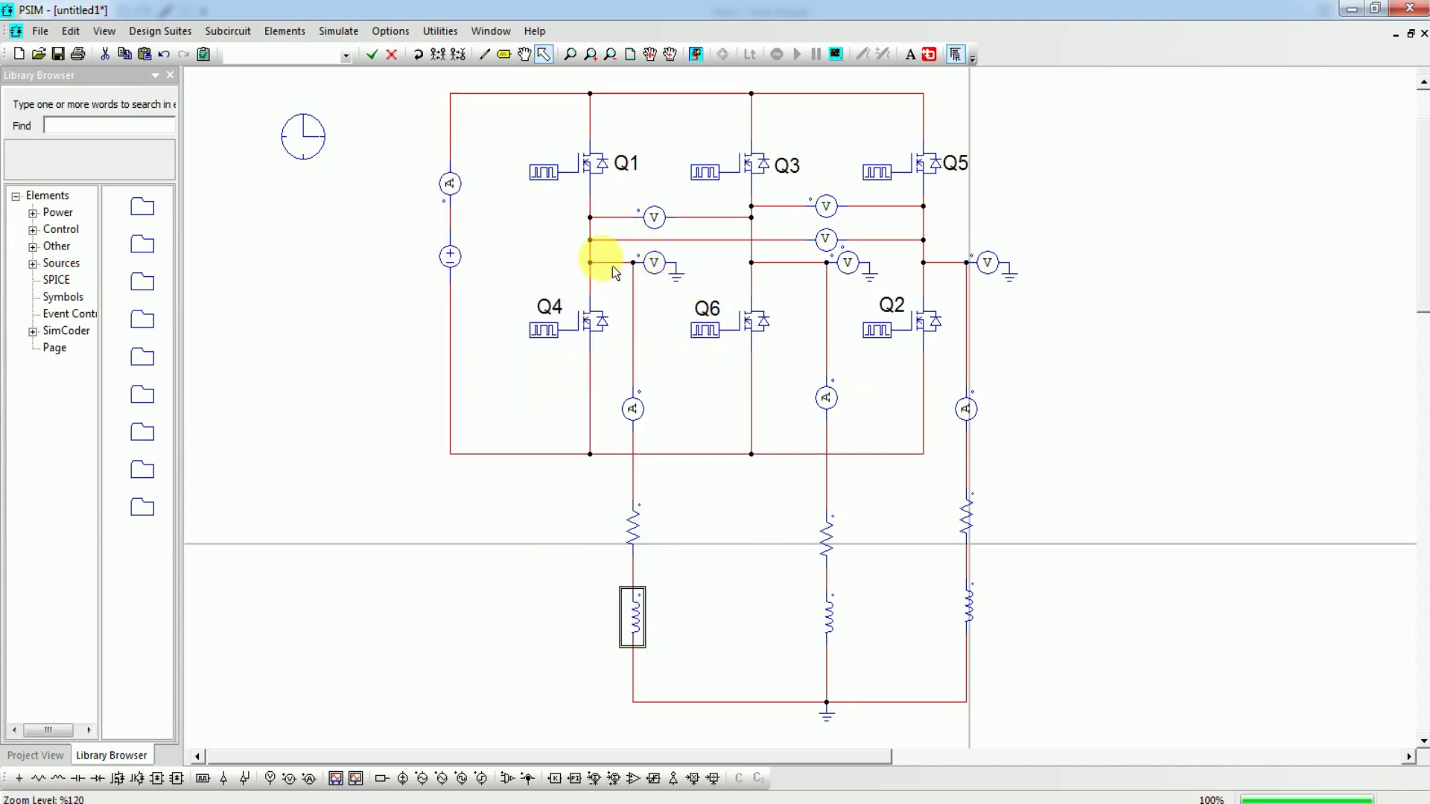
# - Review the Van and Vab voltage probe settings and recheck the DC source voltage
pyautogui.doubleClick(674, 277)
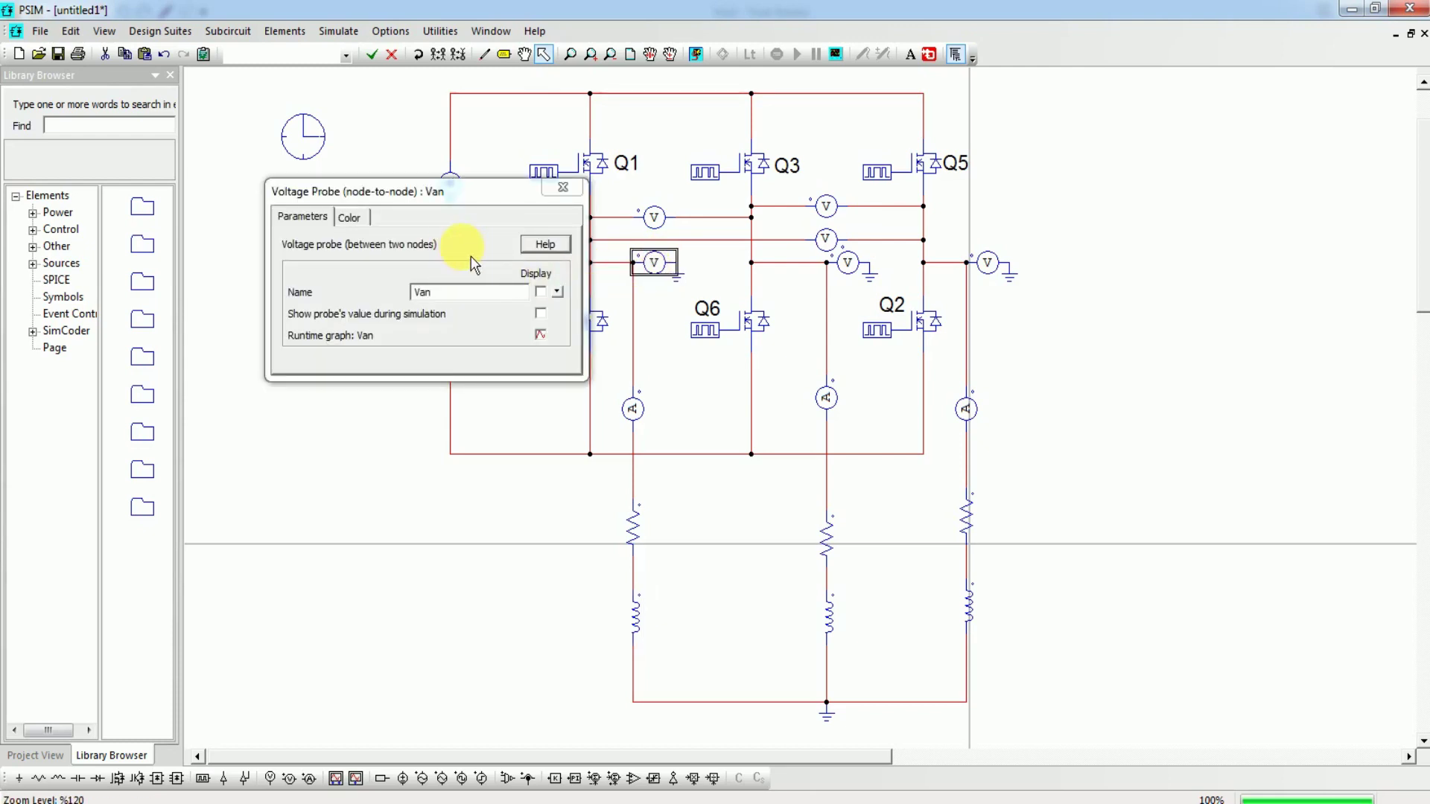
pyautogui.click(565, 188)
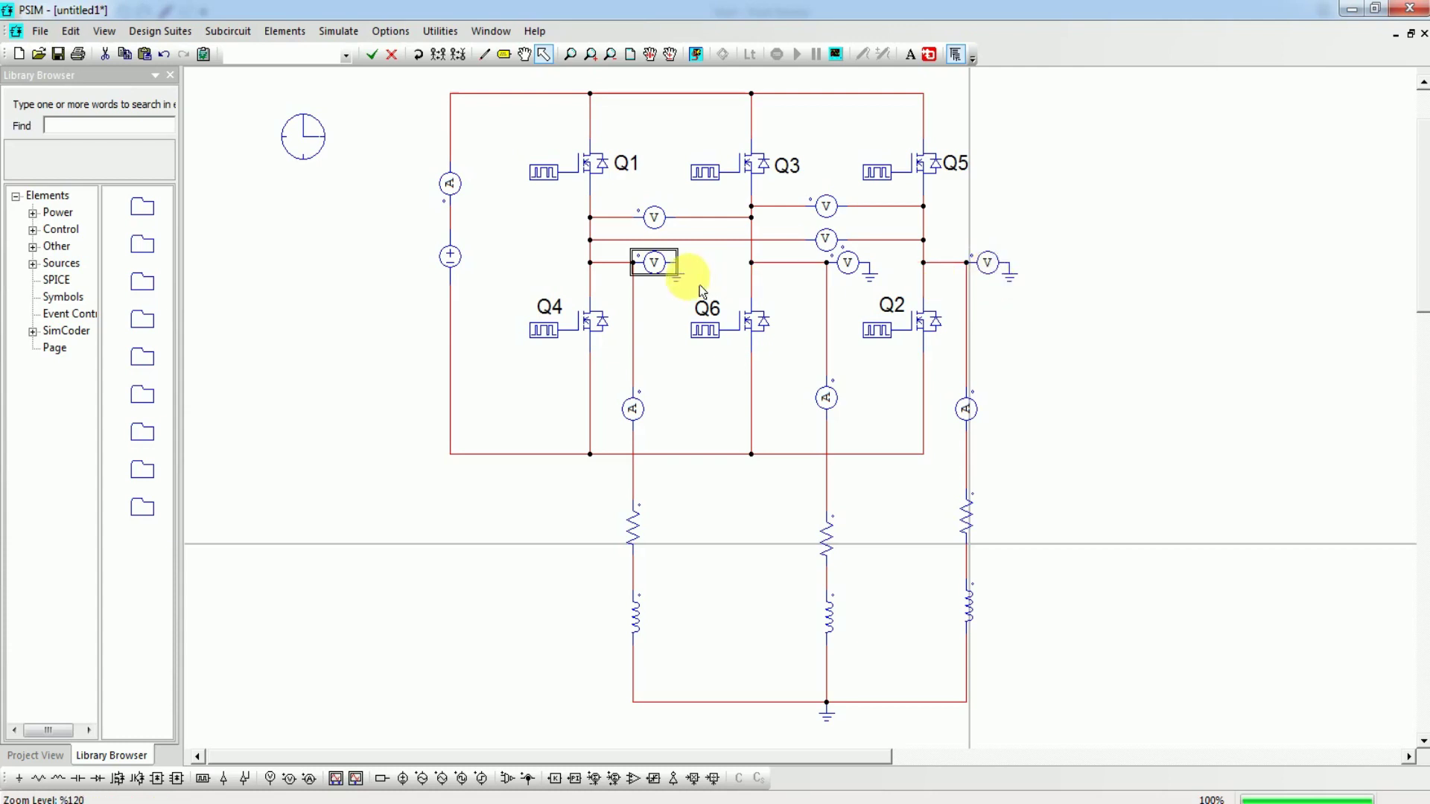
pyautogui.doubleClick(671, 231)
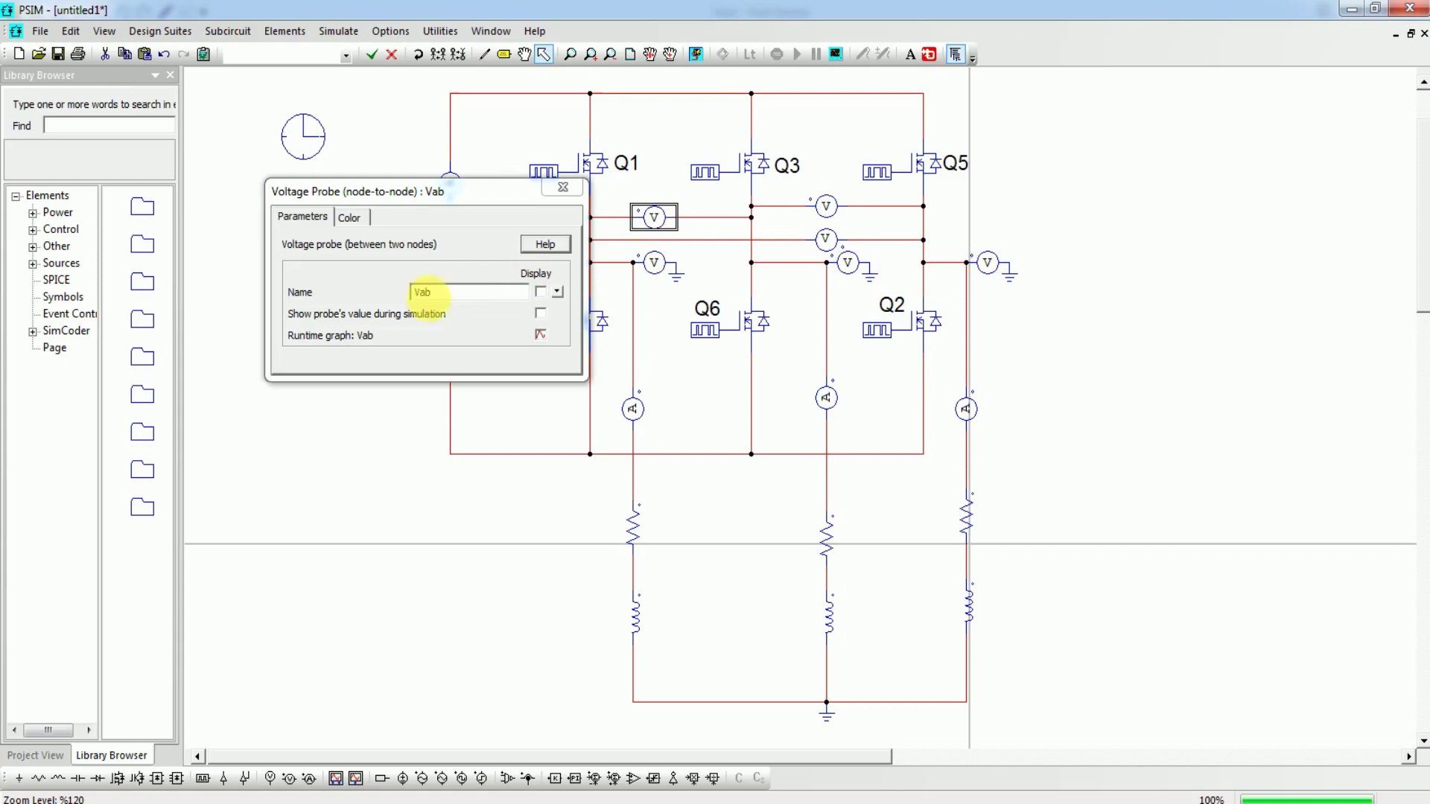
pyautogui.click(565, 190)
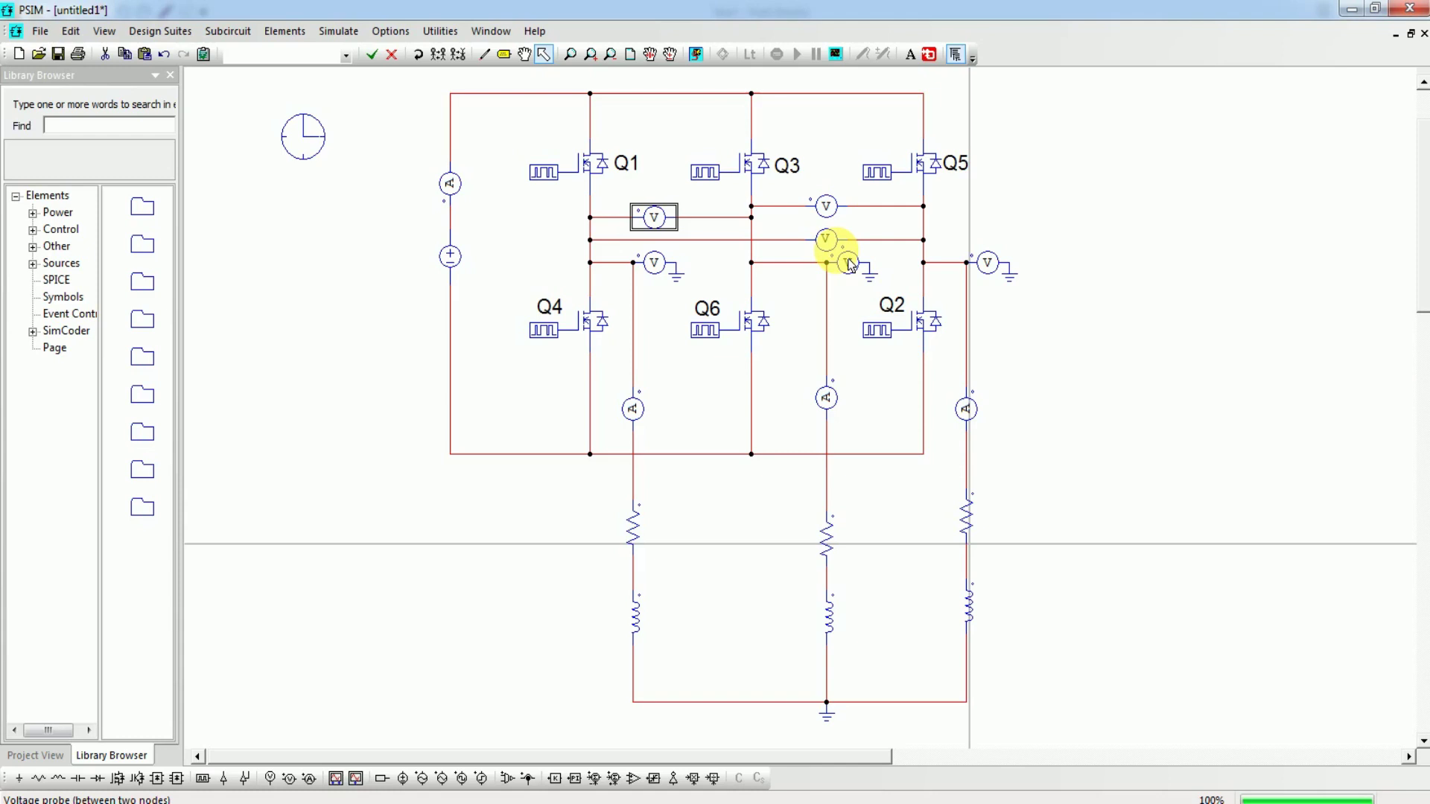
pyautogui.doubleClick(450, 257)
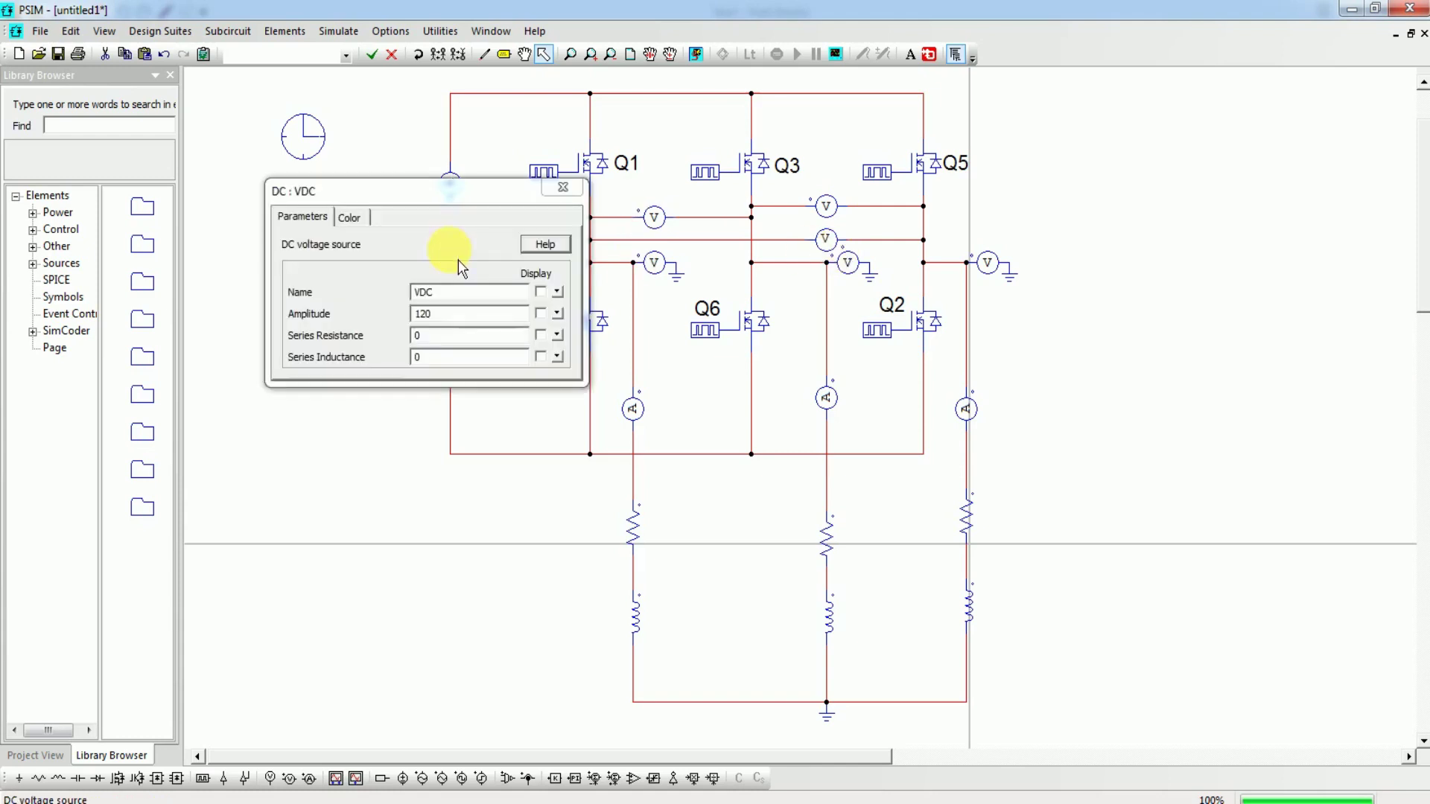
pyautogui.click(564, 186)
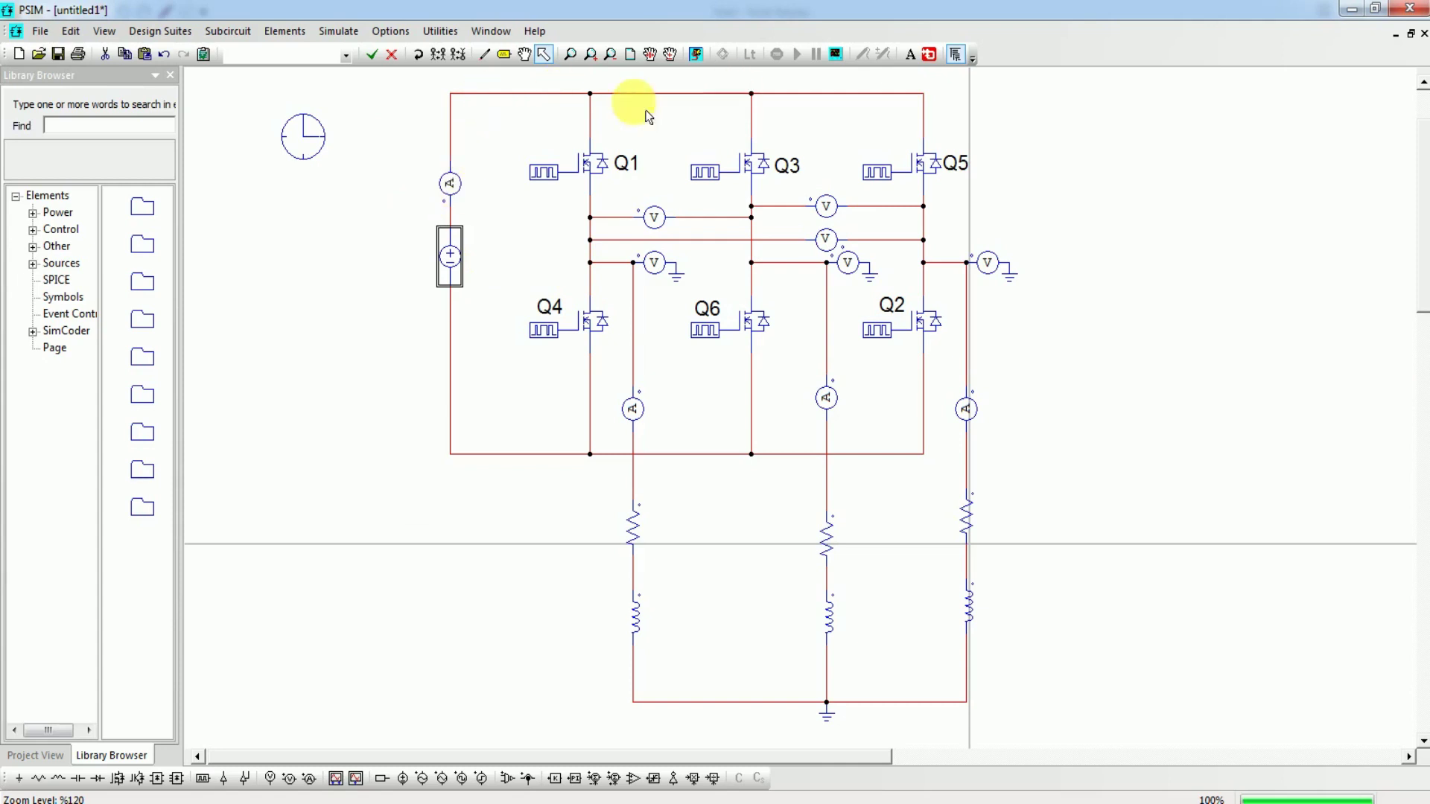
# - Check the simulation time step and total time, then run the simulation
pyautogui.click(418, 190)
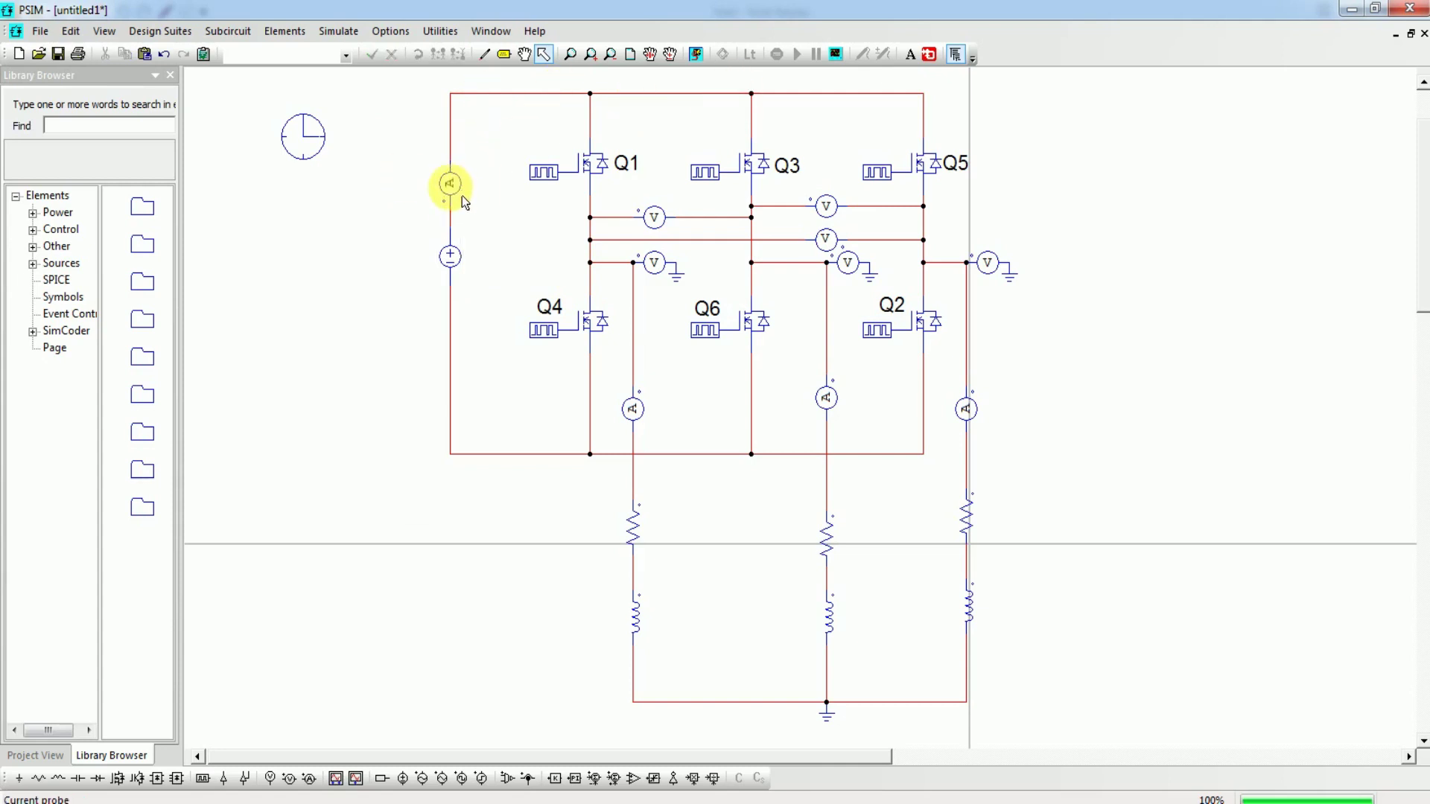
pyautogui.doubleClick(303, 138)
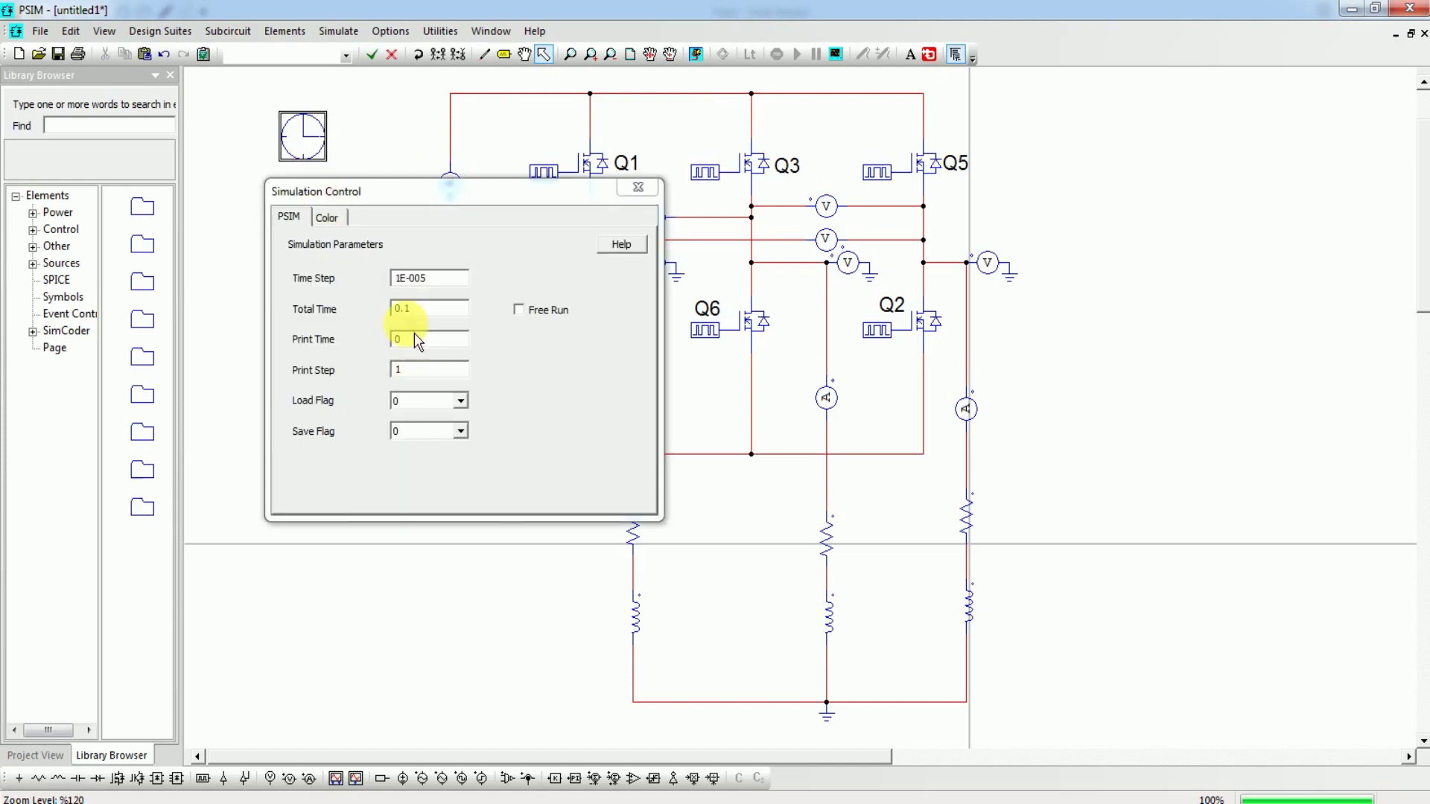
pyautogui.click(638, 186)
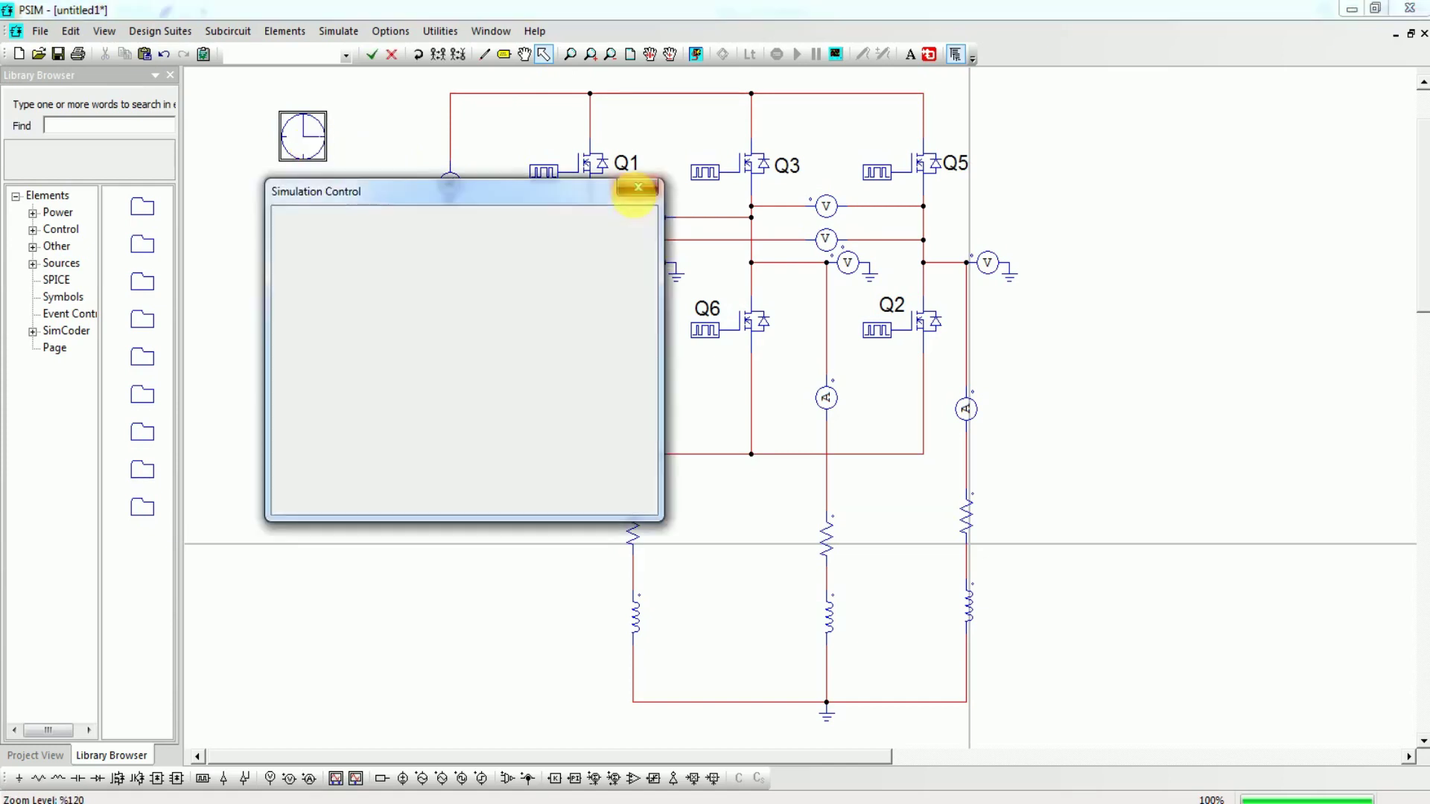
pyautogui.click(695, 55)
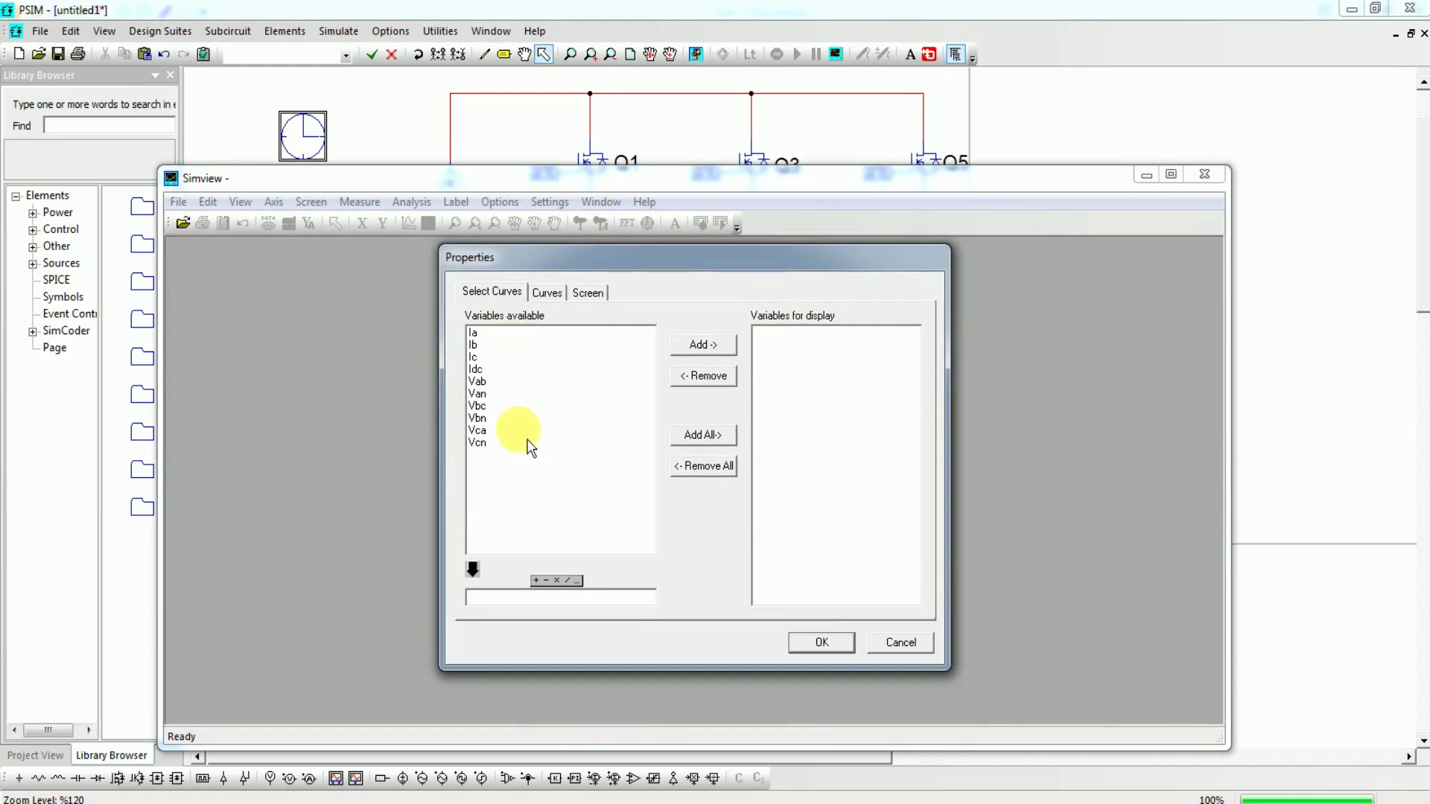
# - Plot the Van voltage in SimView
pyautogui.click(484, 396)
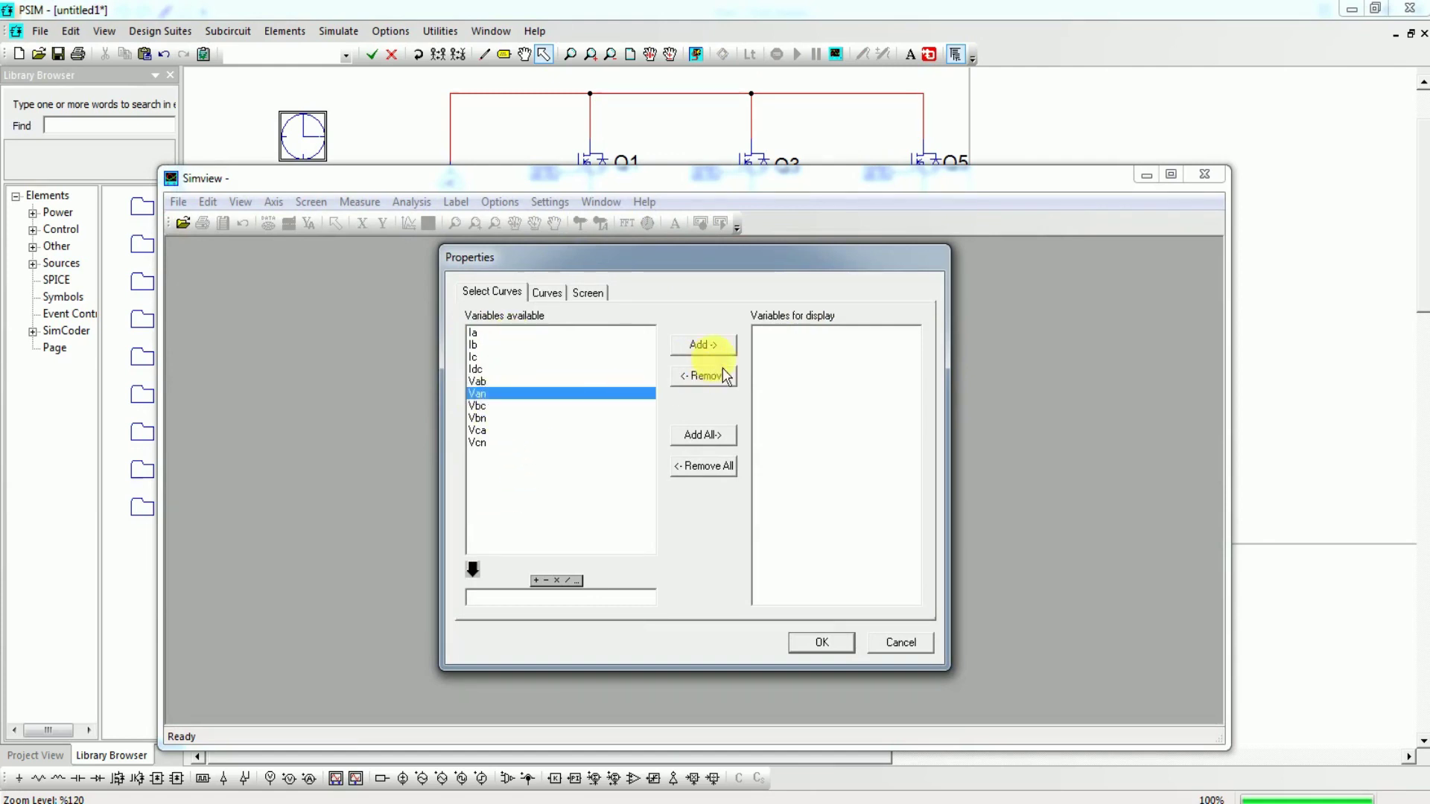
pyautogui.click(703, 344)
pyautogui.click(824, 643)
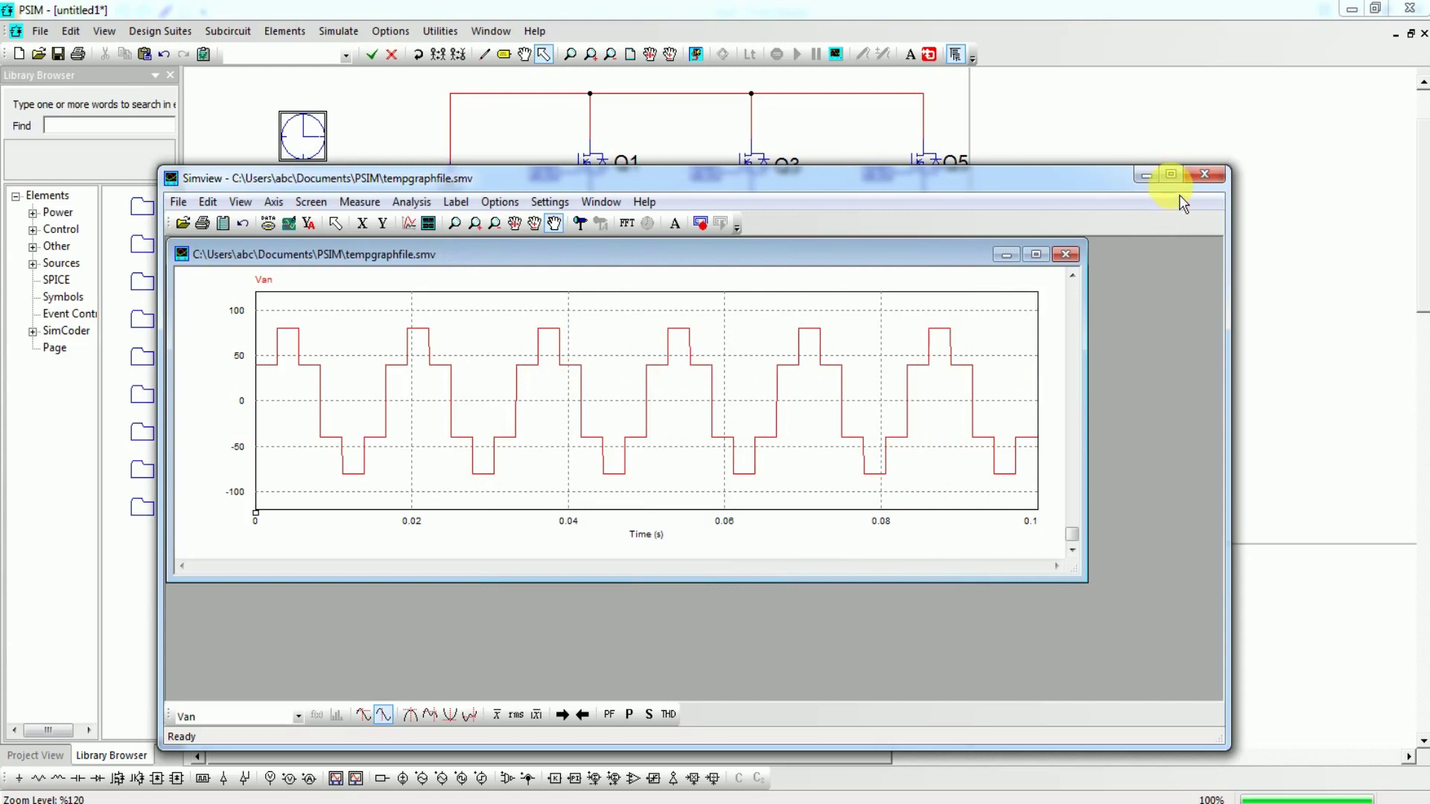
# - Maximize the SimView and graph windows and shift the Van plot so the axes fit
pyautogui.click(1171, 174)
pyautogui.click(872, 81)
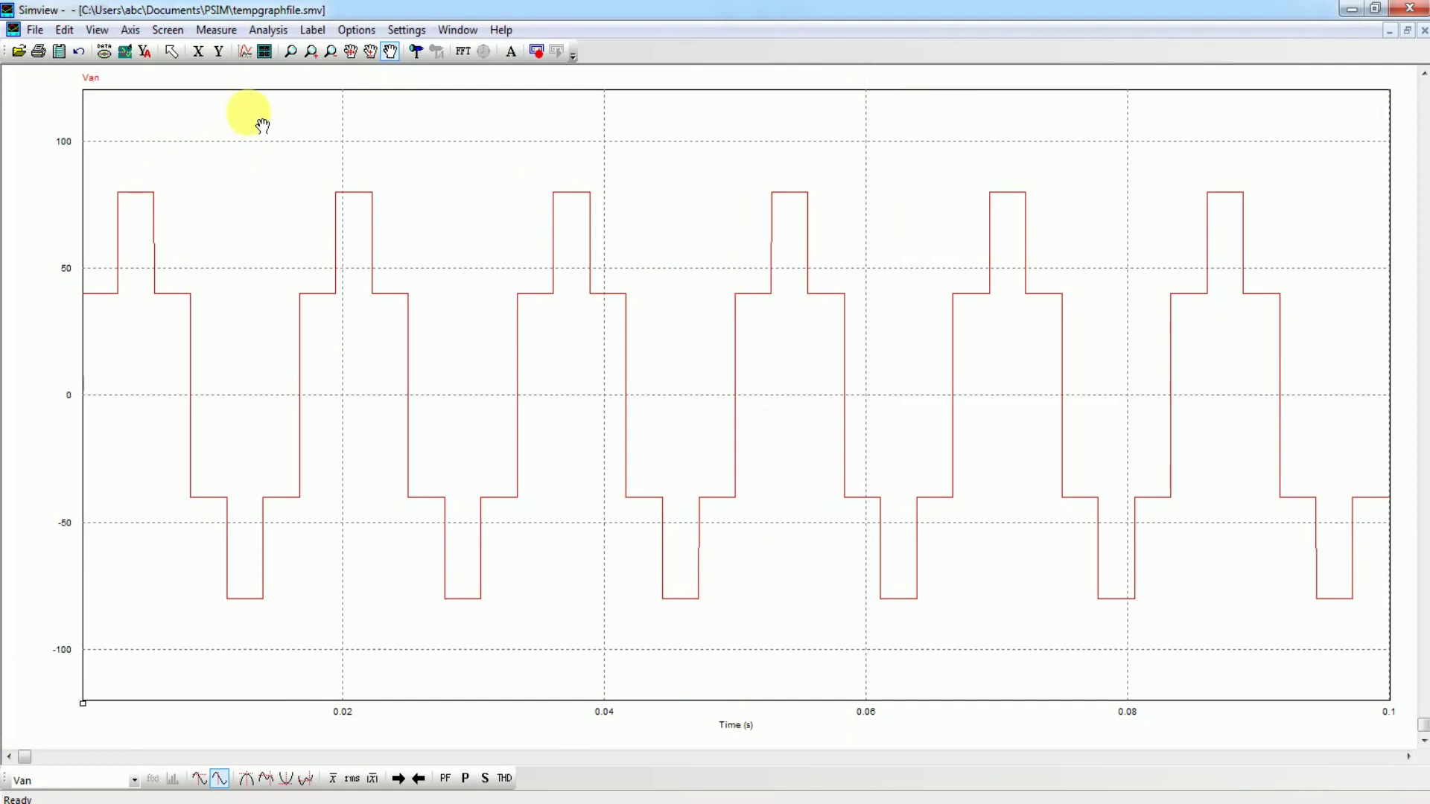
pyautogui.moveTo(287, 154); pyautogui.dragTo(331, 113)
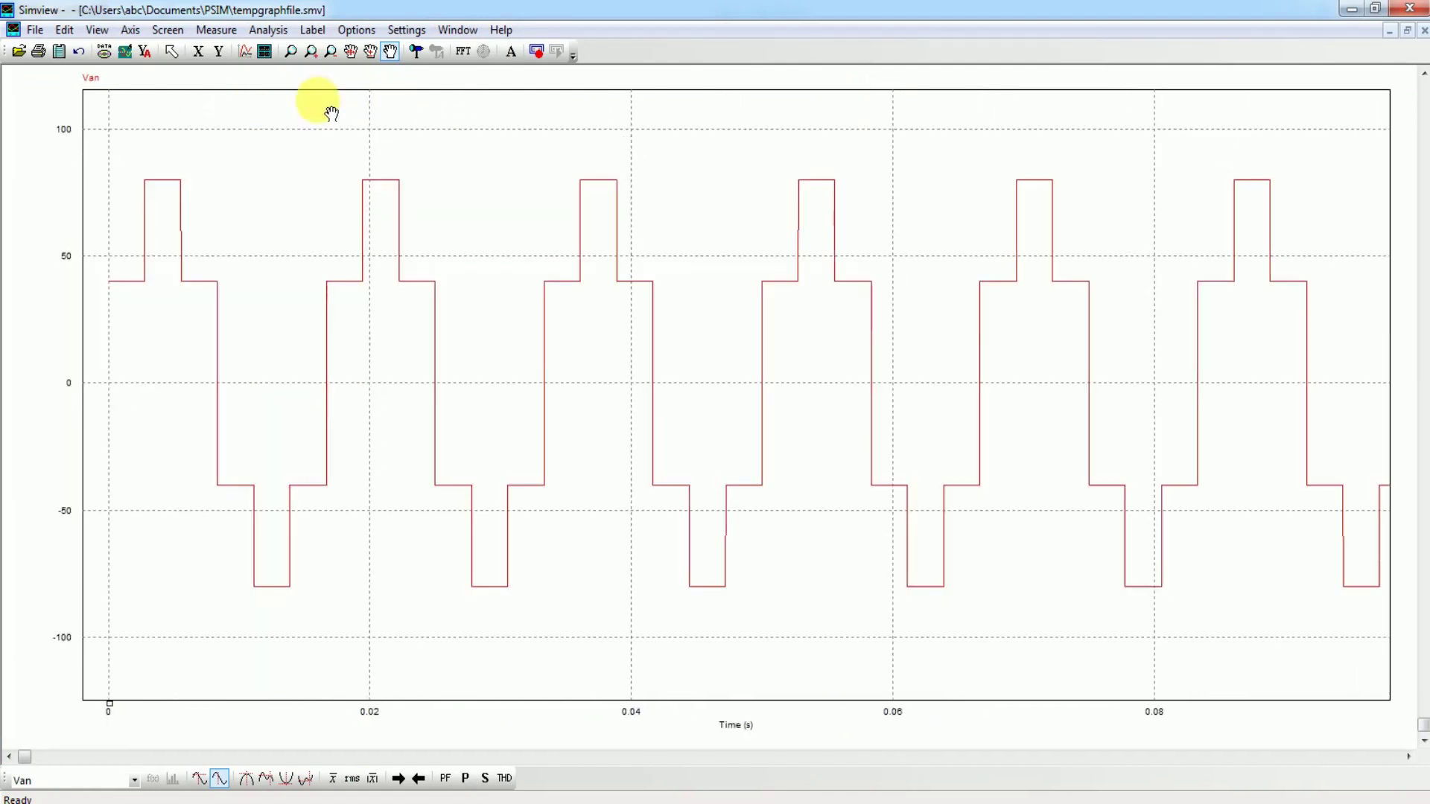
pyautogui.click(265, 51)
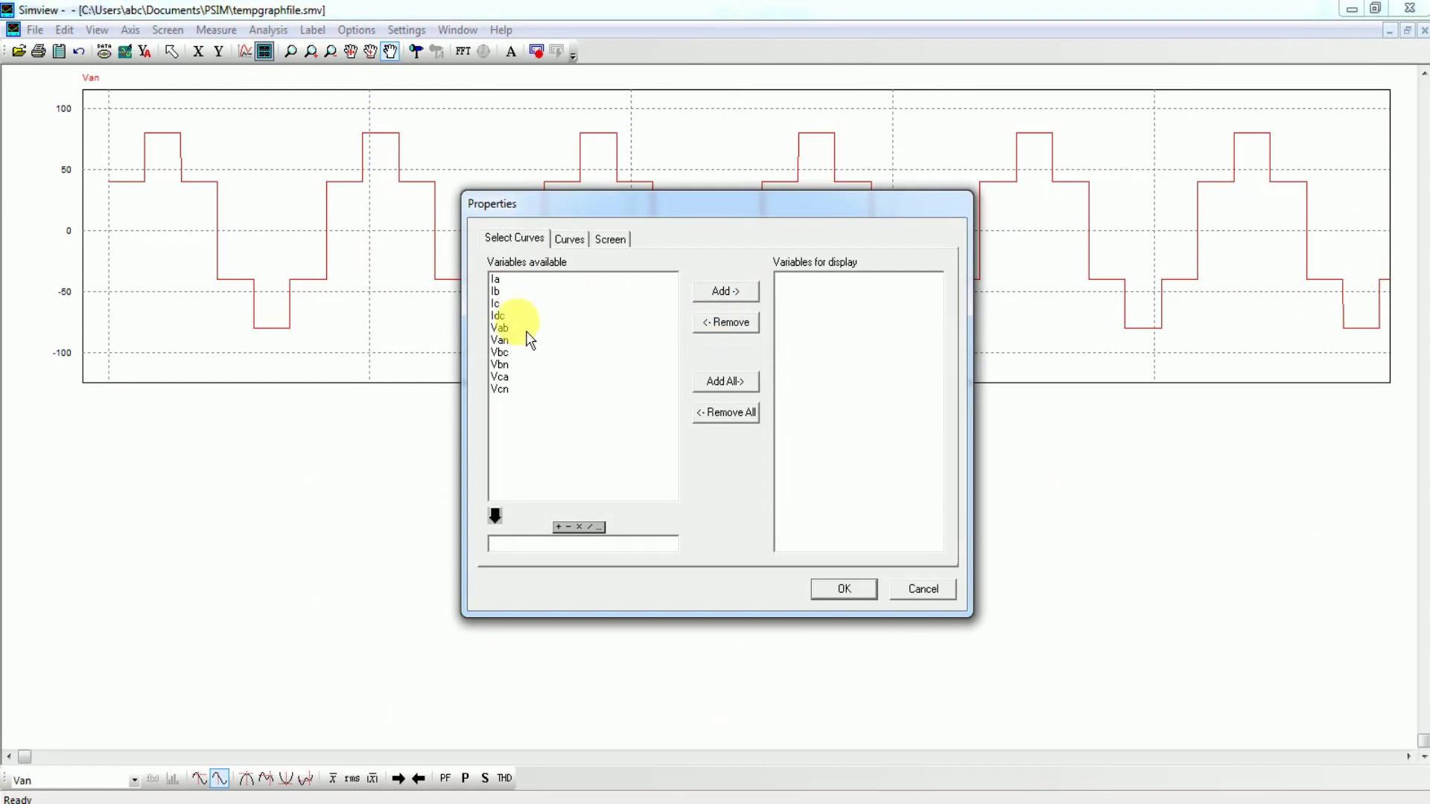
pyautogui.click(923, 590)
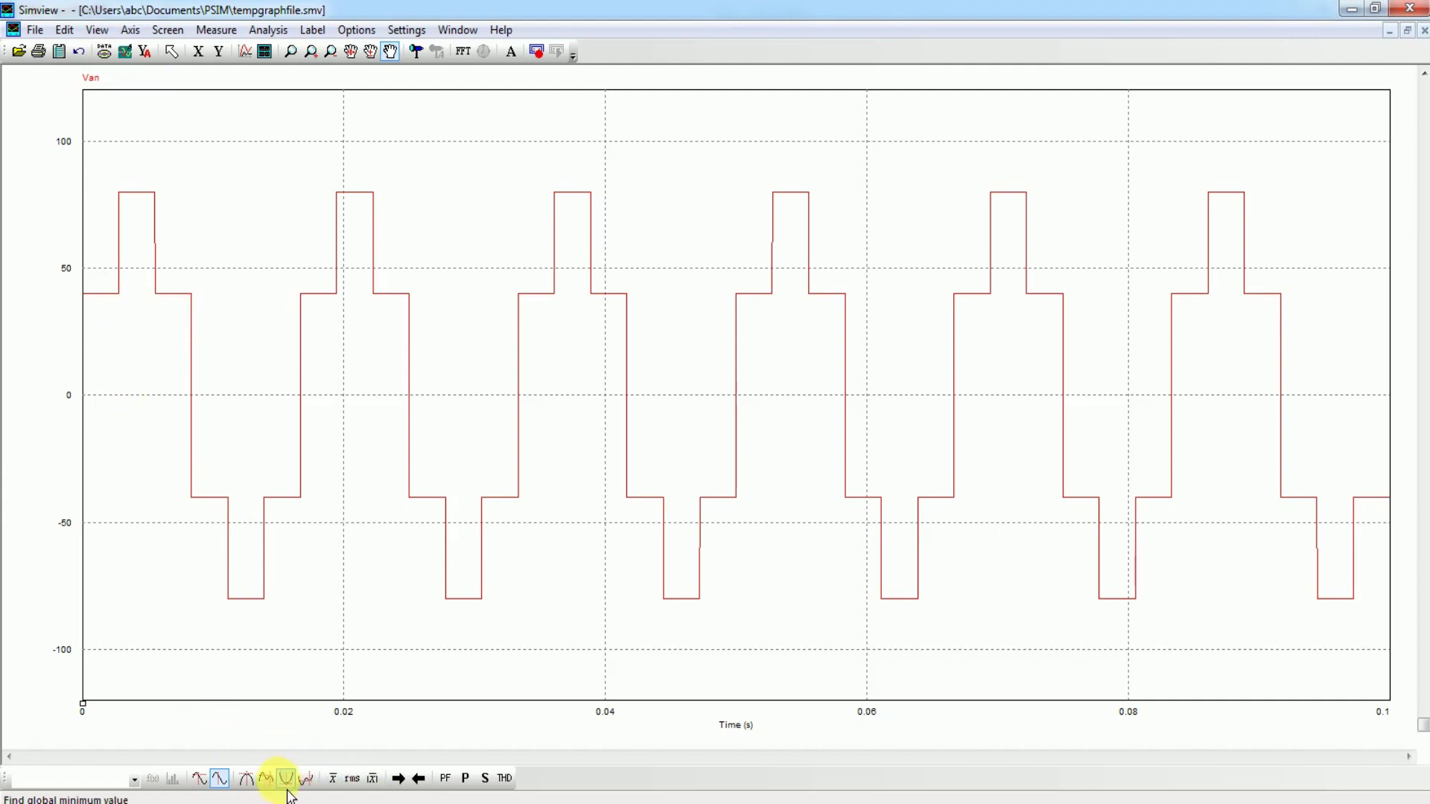
# - Place a measuring line on Van and step it to about 0.065 s across the ±40/±80 V levels
pyautogui.click(246, 779)
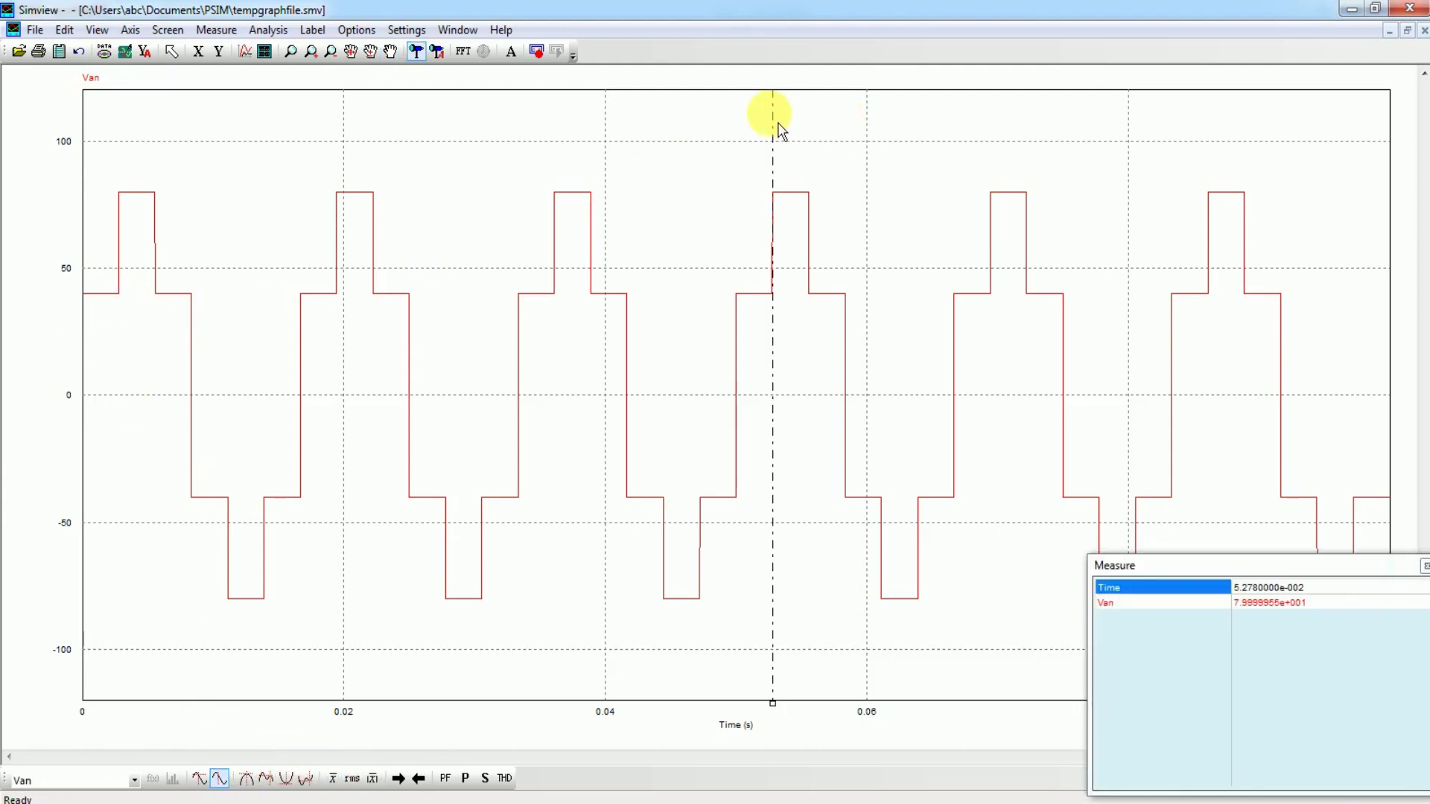
pyautogui.click(756, 118)
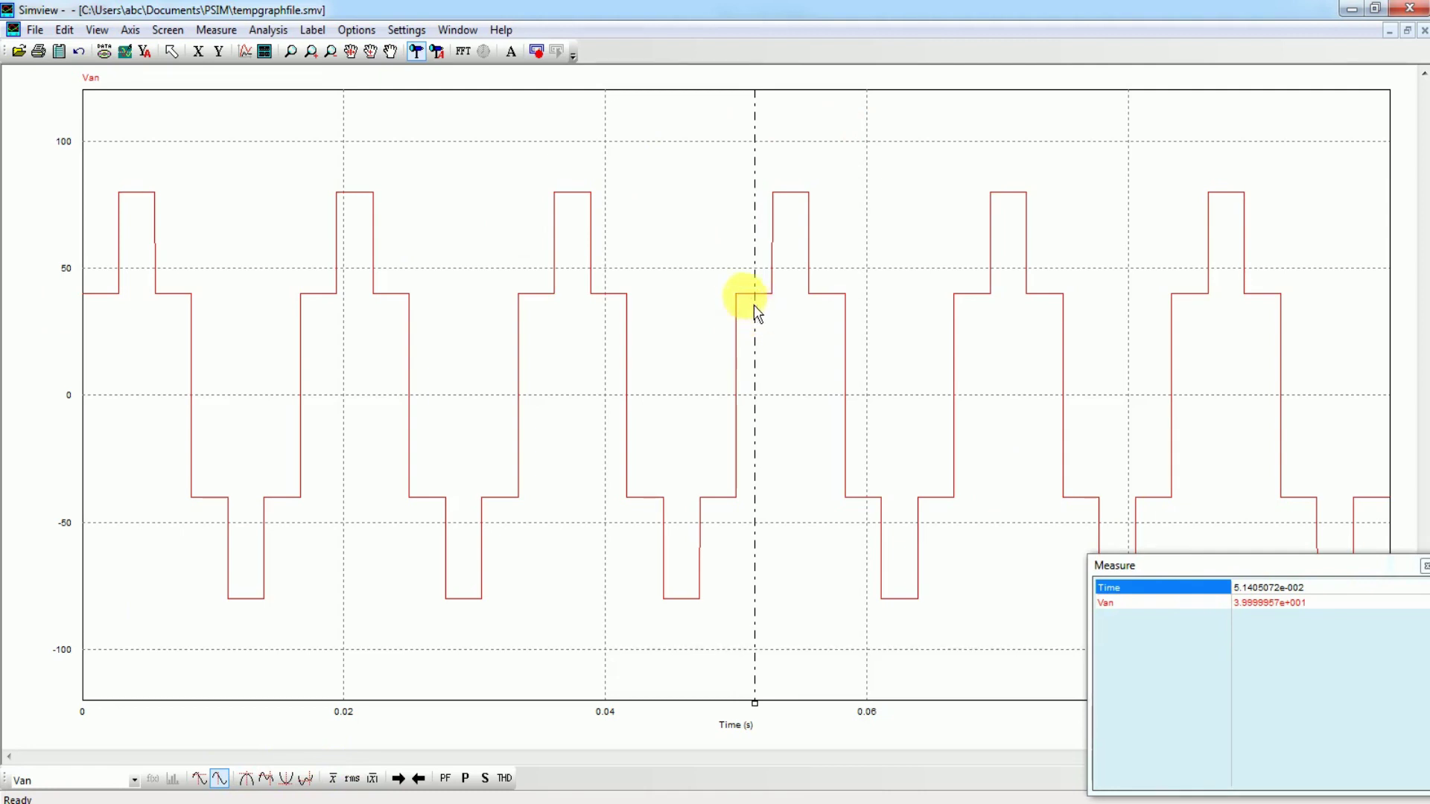
pyautogui.moveTo(762, 278); pyautogui.dragTo(799, 286)
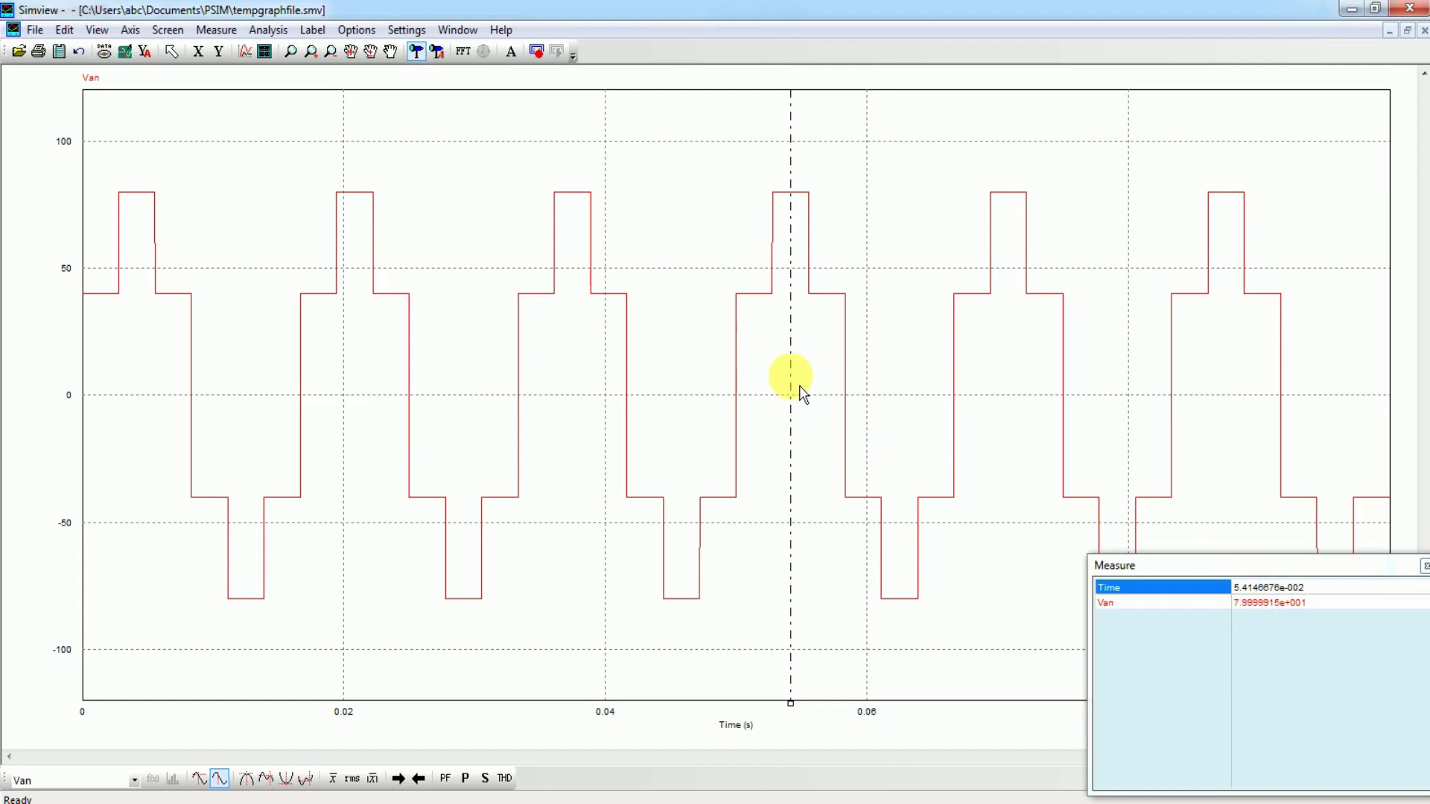
pyautogui.moveTo(795, 380); pyautogui.dragTo(826, 393)
pyautogui.click(825, 390)
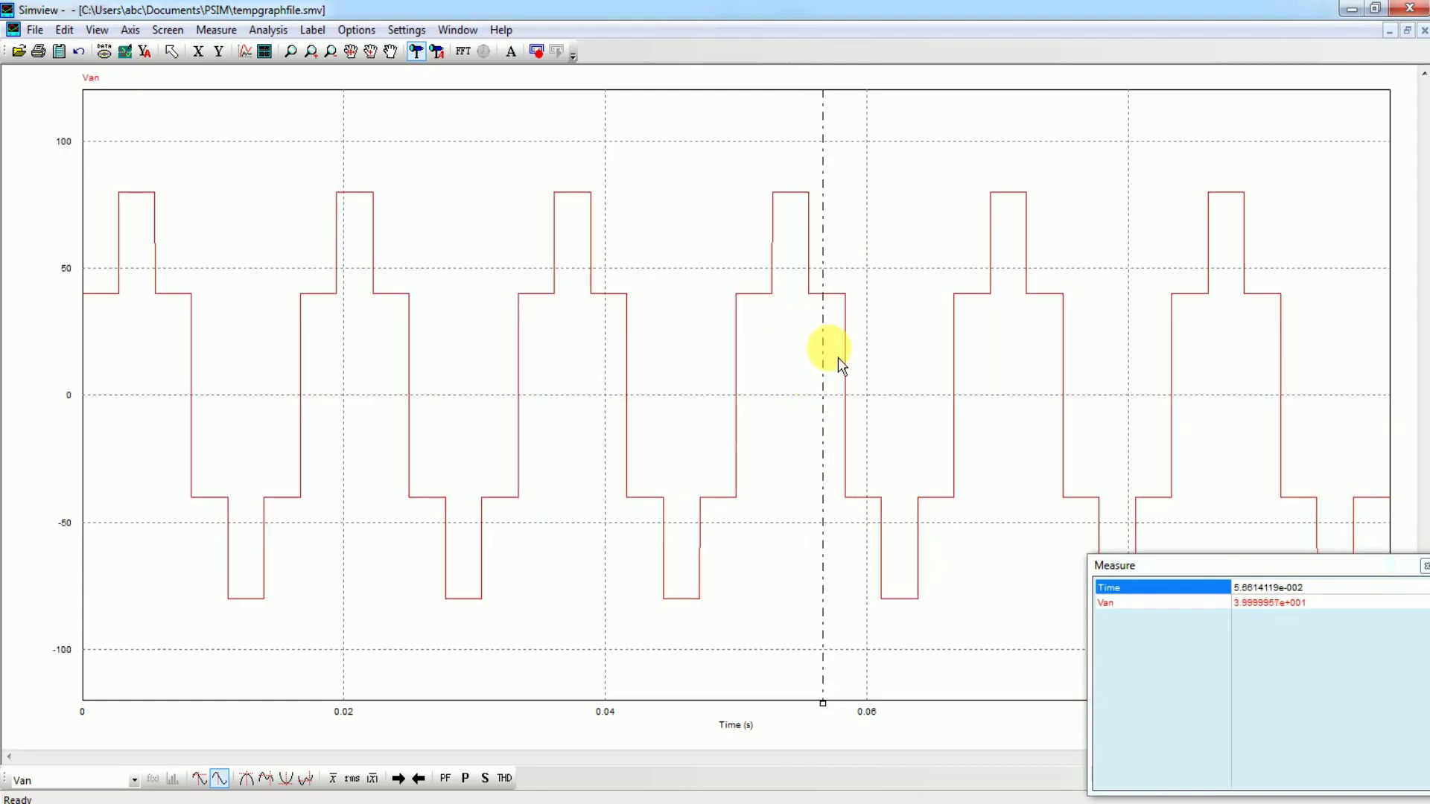
pyautogui.click(864, 364)
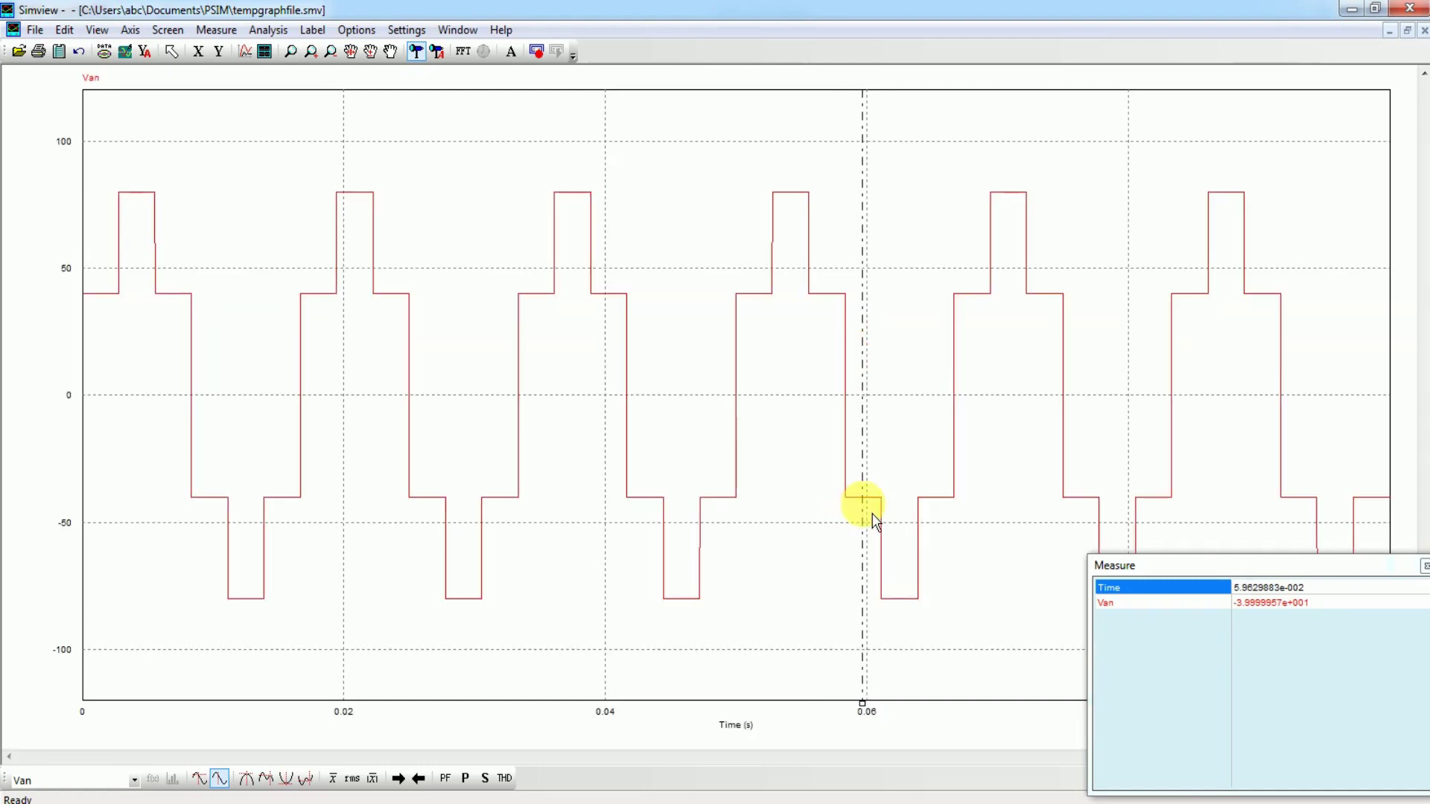
pyautogui.click(889, 423)
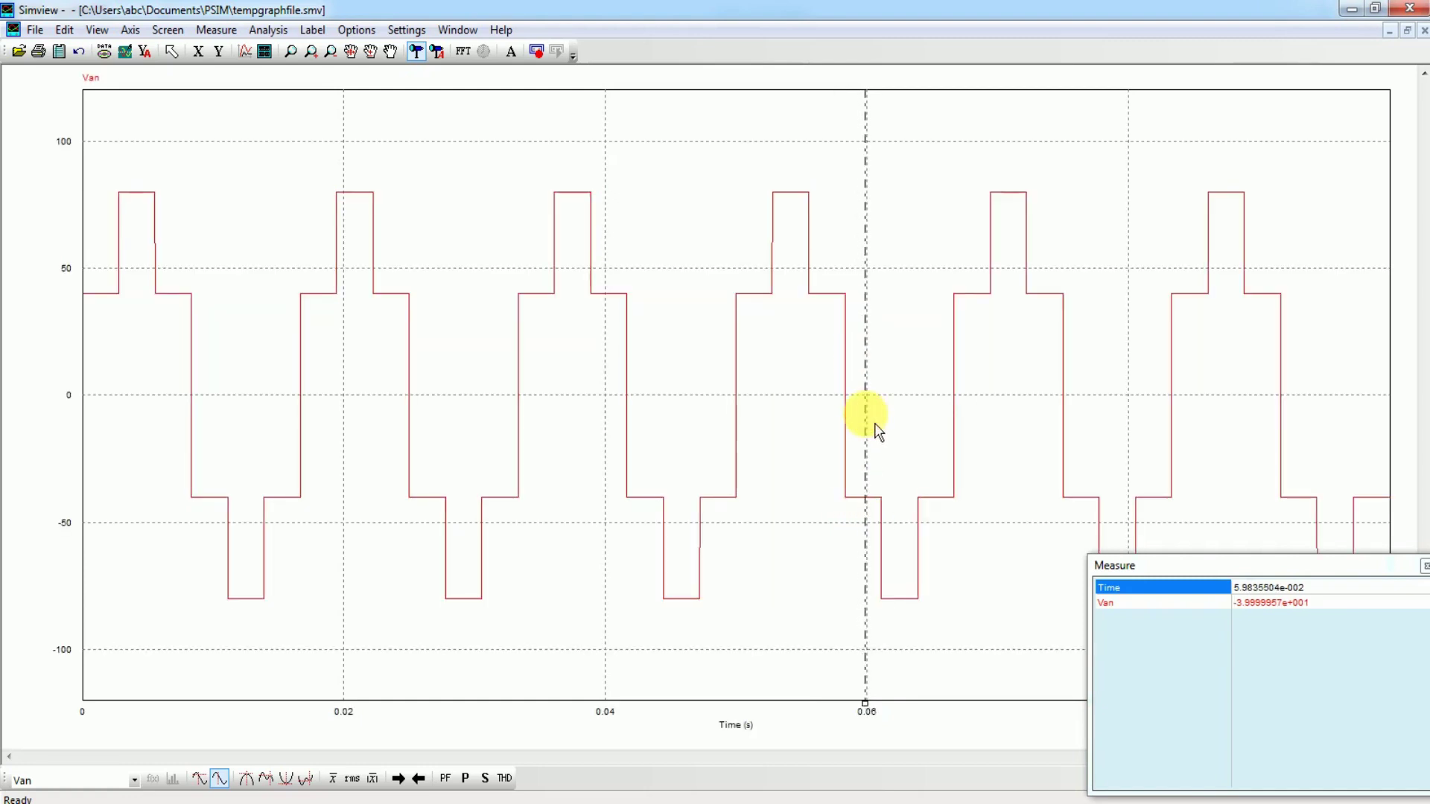
pyautogui.click(904, 431)
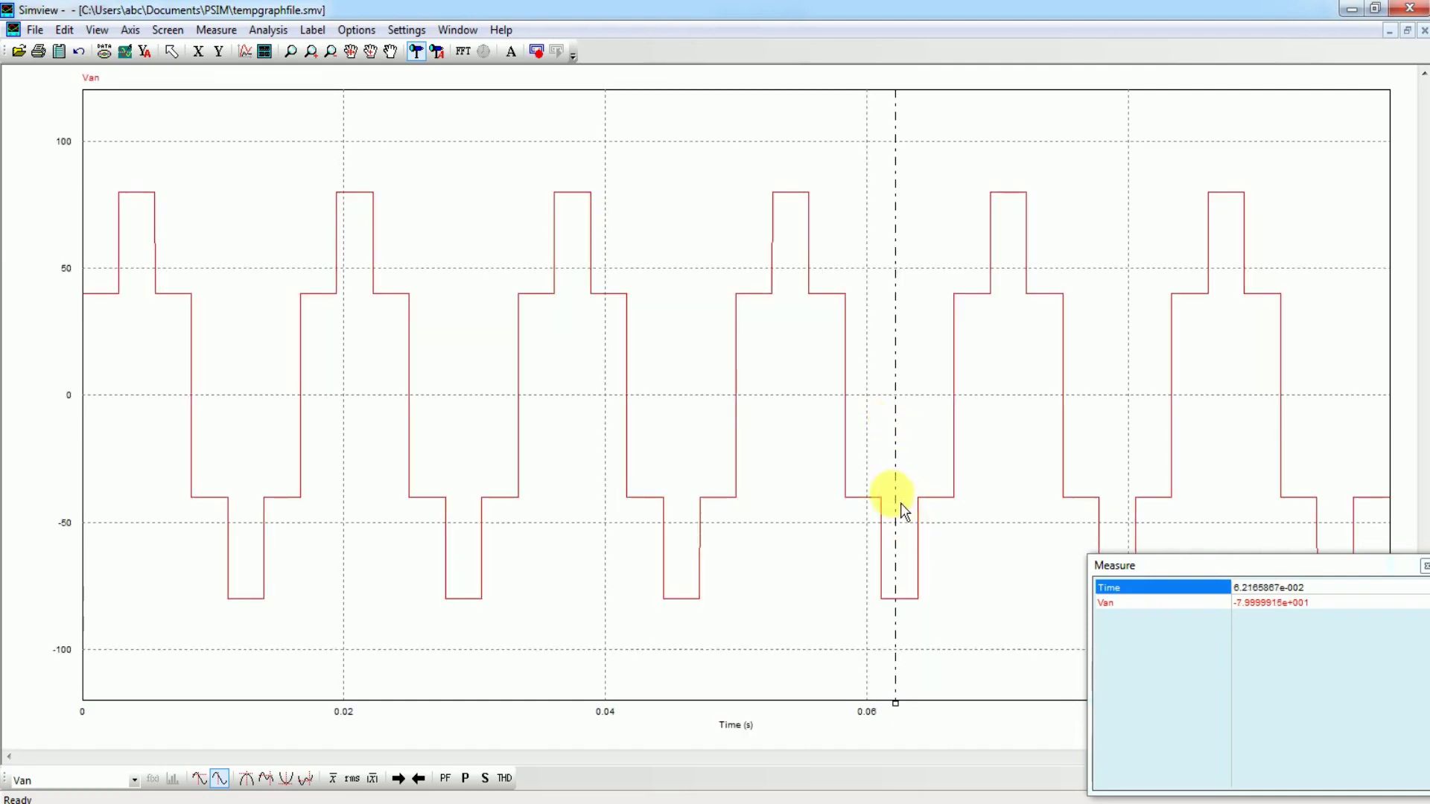
pyautogui.click(931, 478)
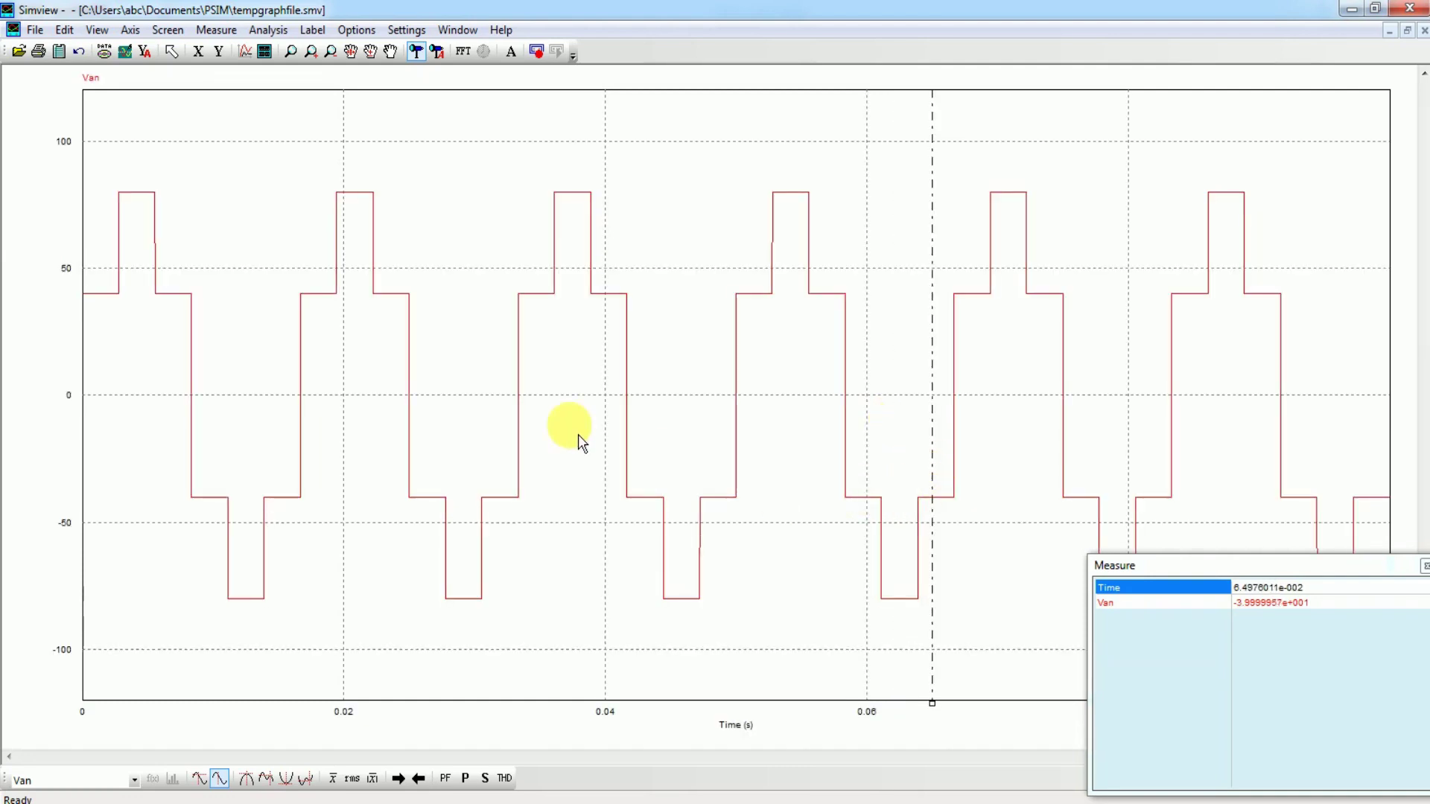
# - Add a second screen plotting Vbn below Van
pyautogui.click(263, 52)
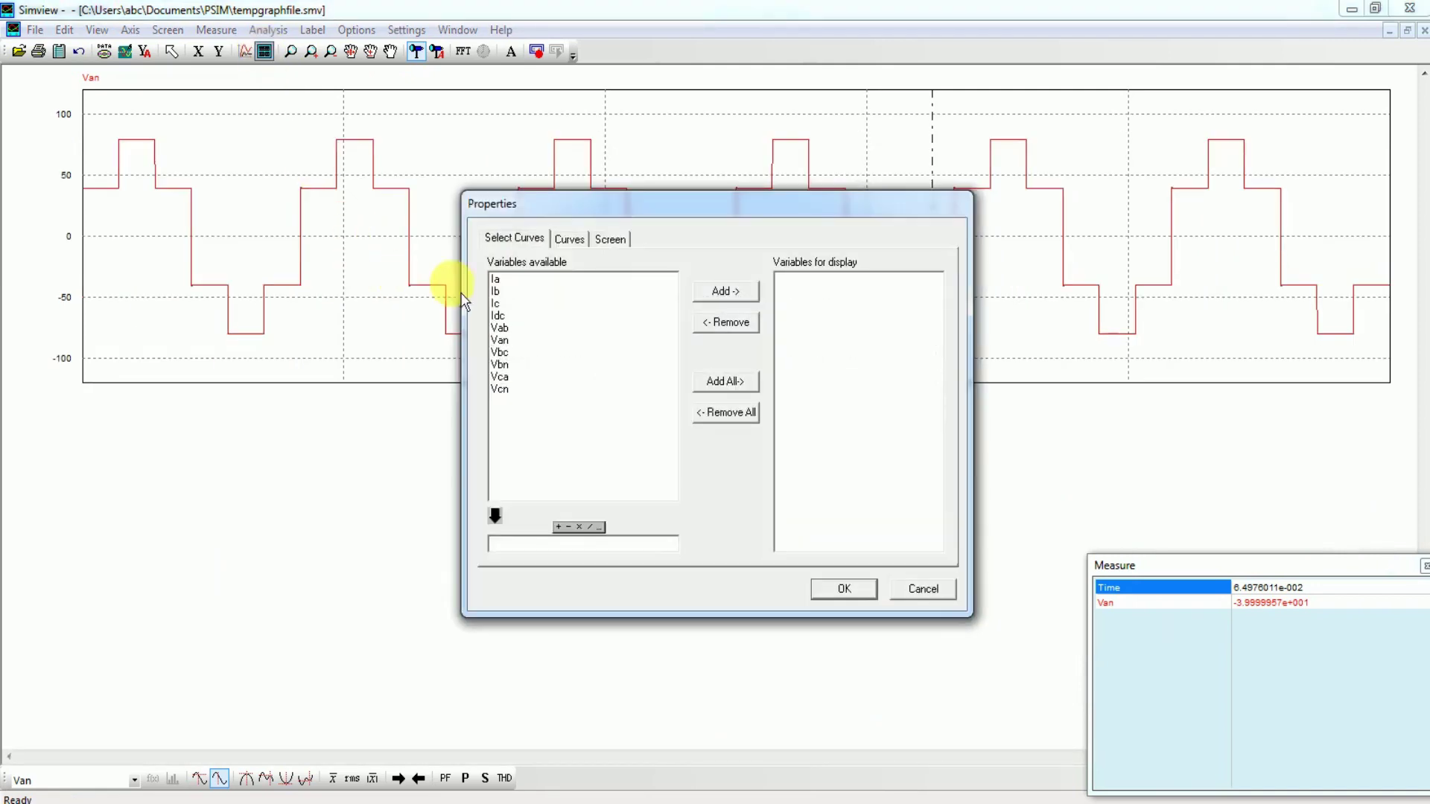
pyautogui.click(532, 341)
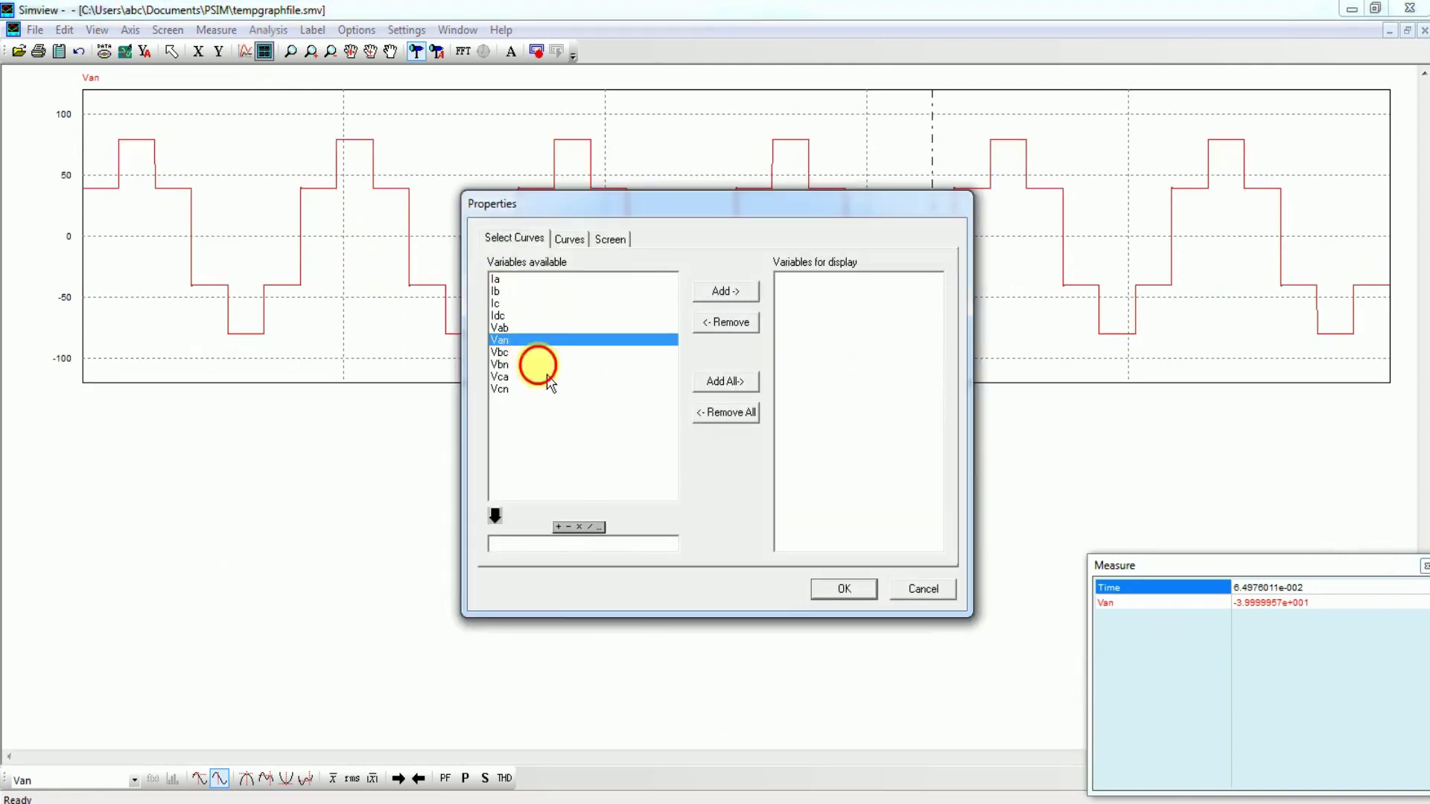
pyautogui.click(536, 365)
pyautogui.click(747, 294)
pyautogui.click(847, 590)
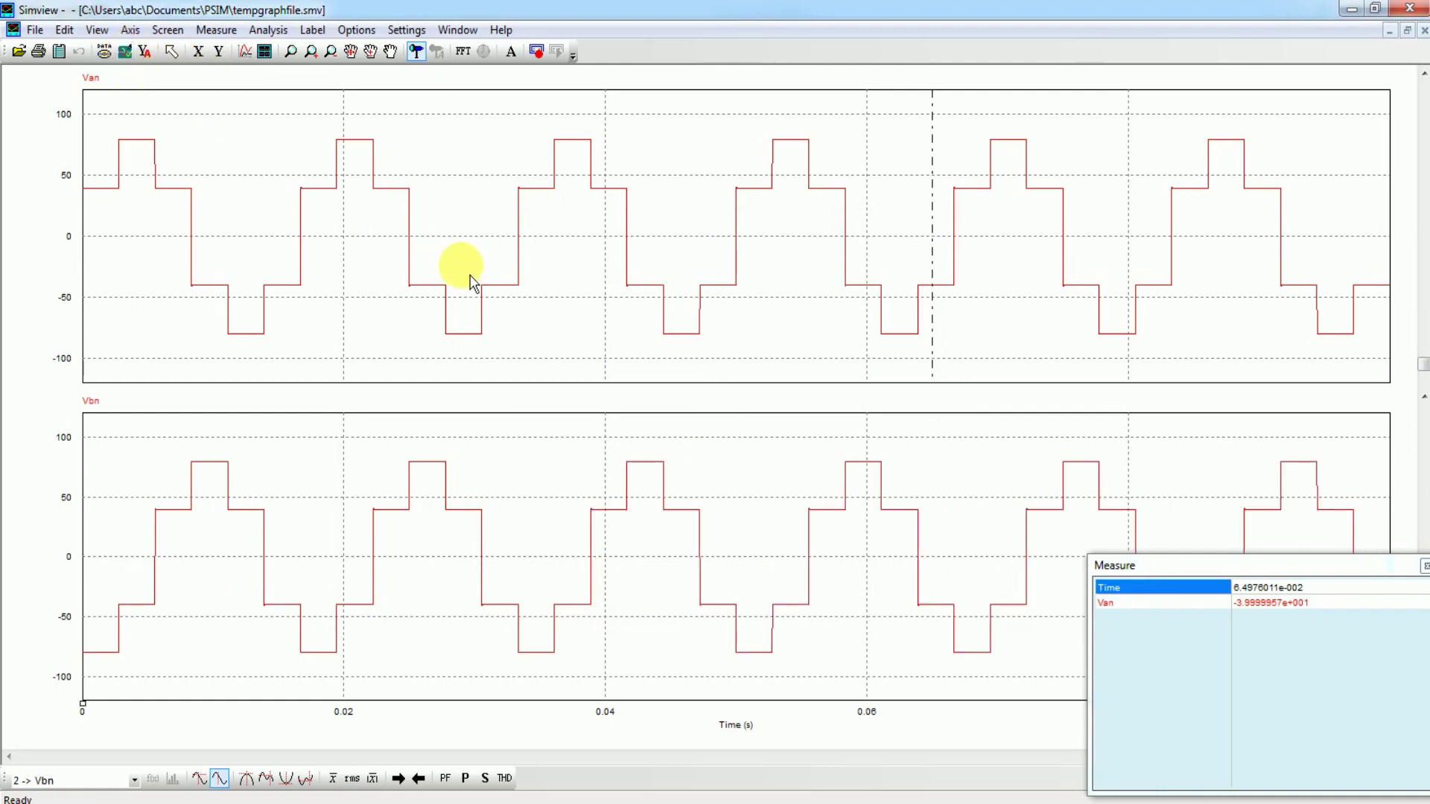
# - Add third and fourth screens plotting Vcn and the line voltage Vab
pyautogui.click(265, 51)
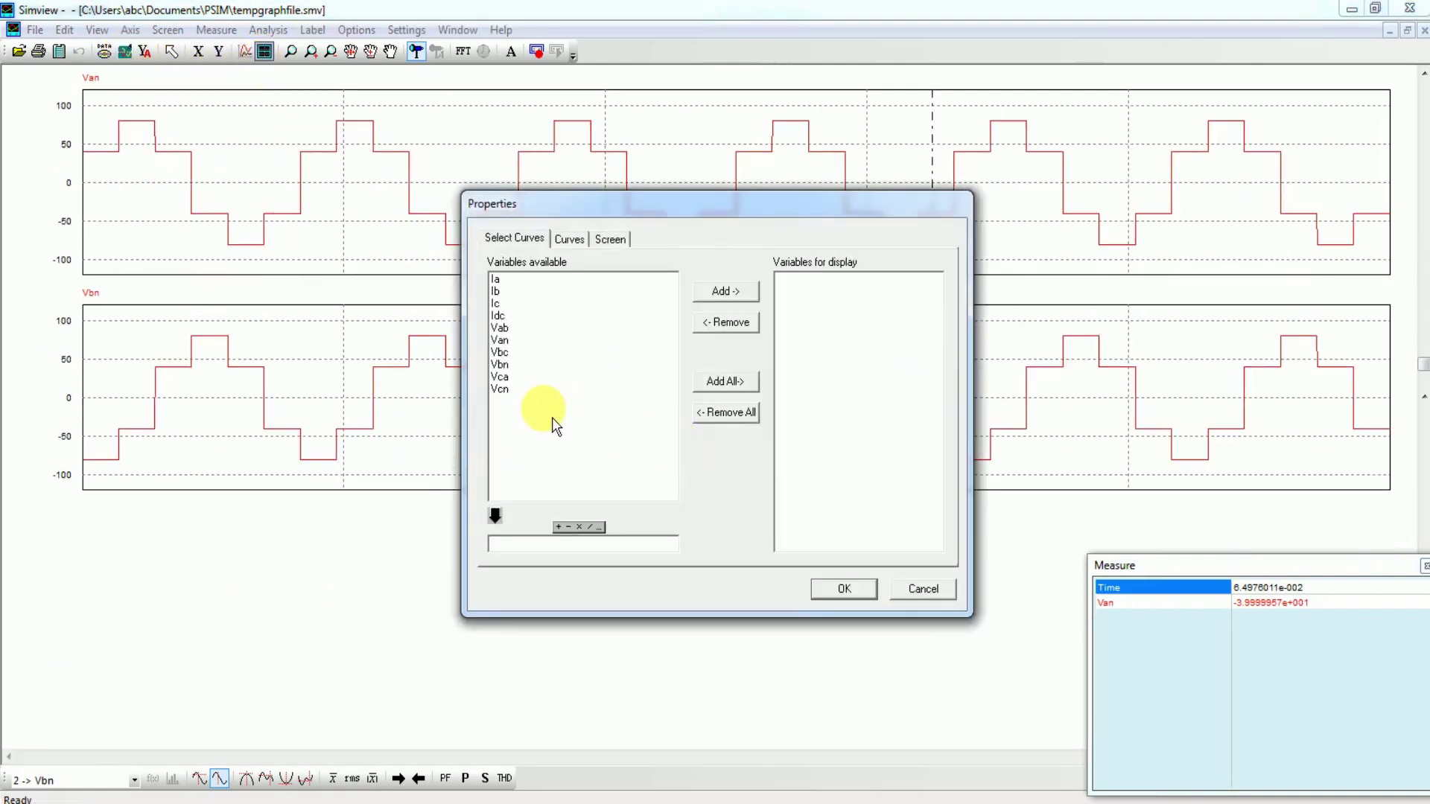
pyautogui.doubleClick(500, 389)
pyautogui.click(841, 591)
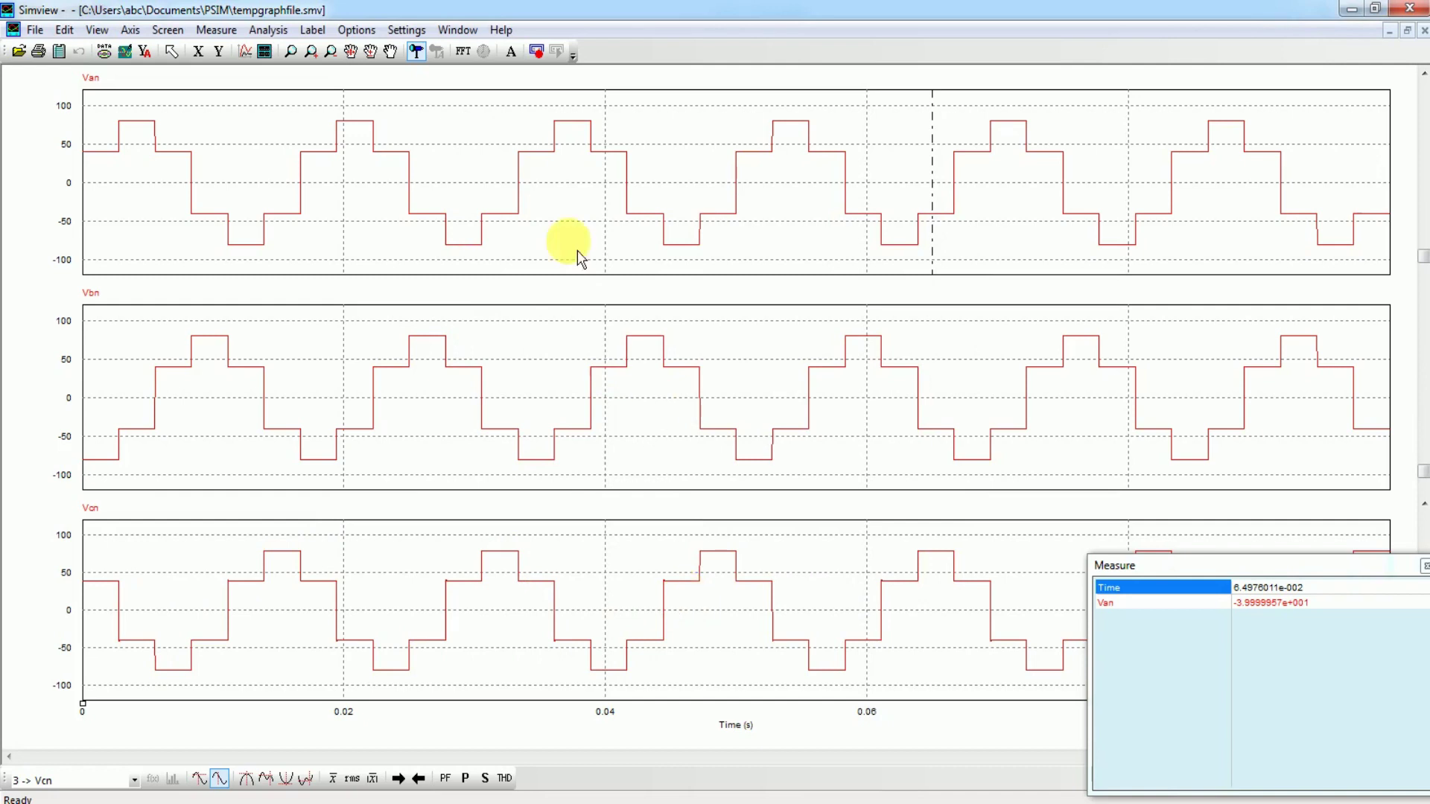
pyautogui.click(263, 52)
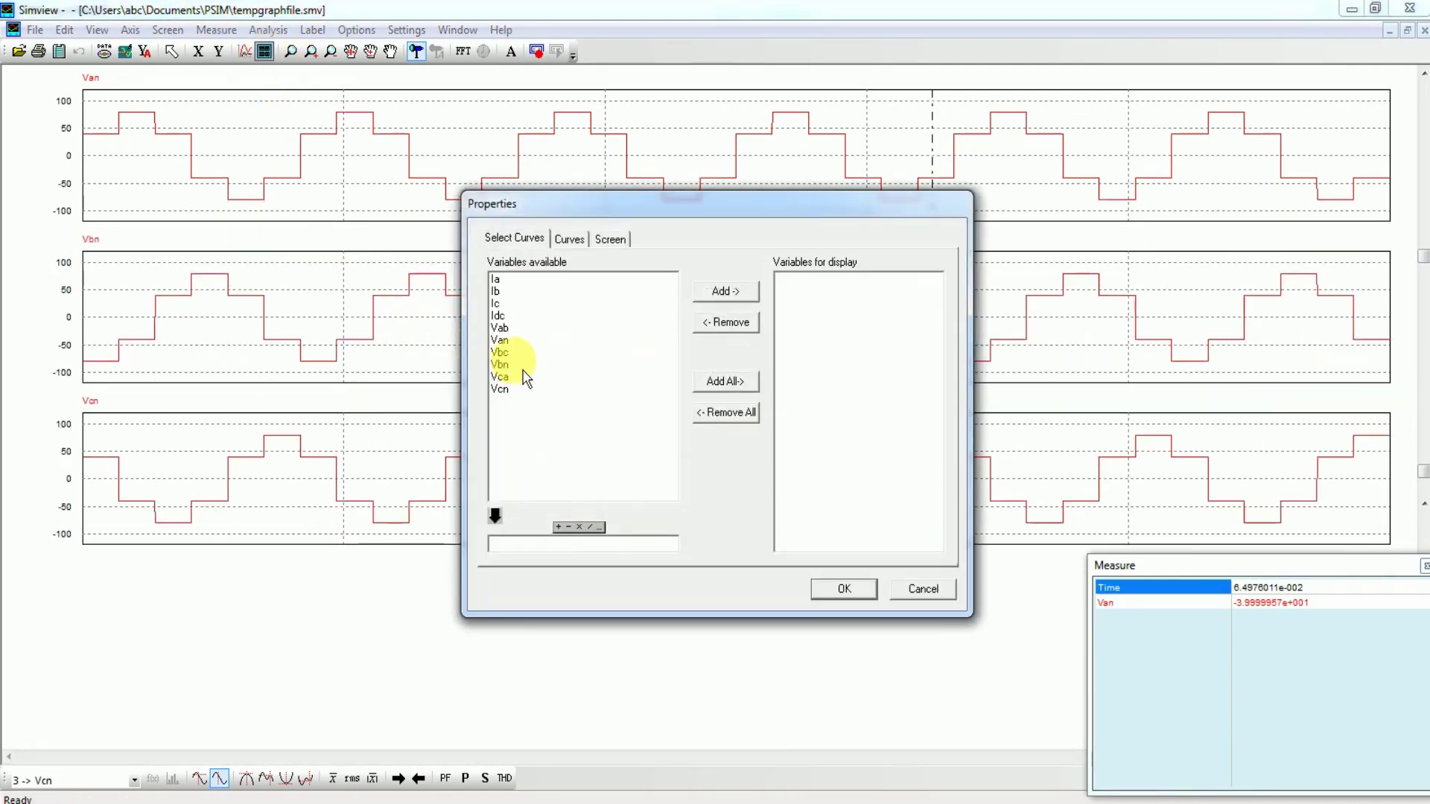
pyautogui.doubleClick(500, 327)
pyautogui.click(841, 589)
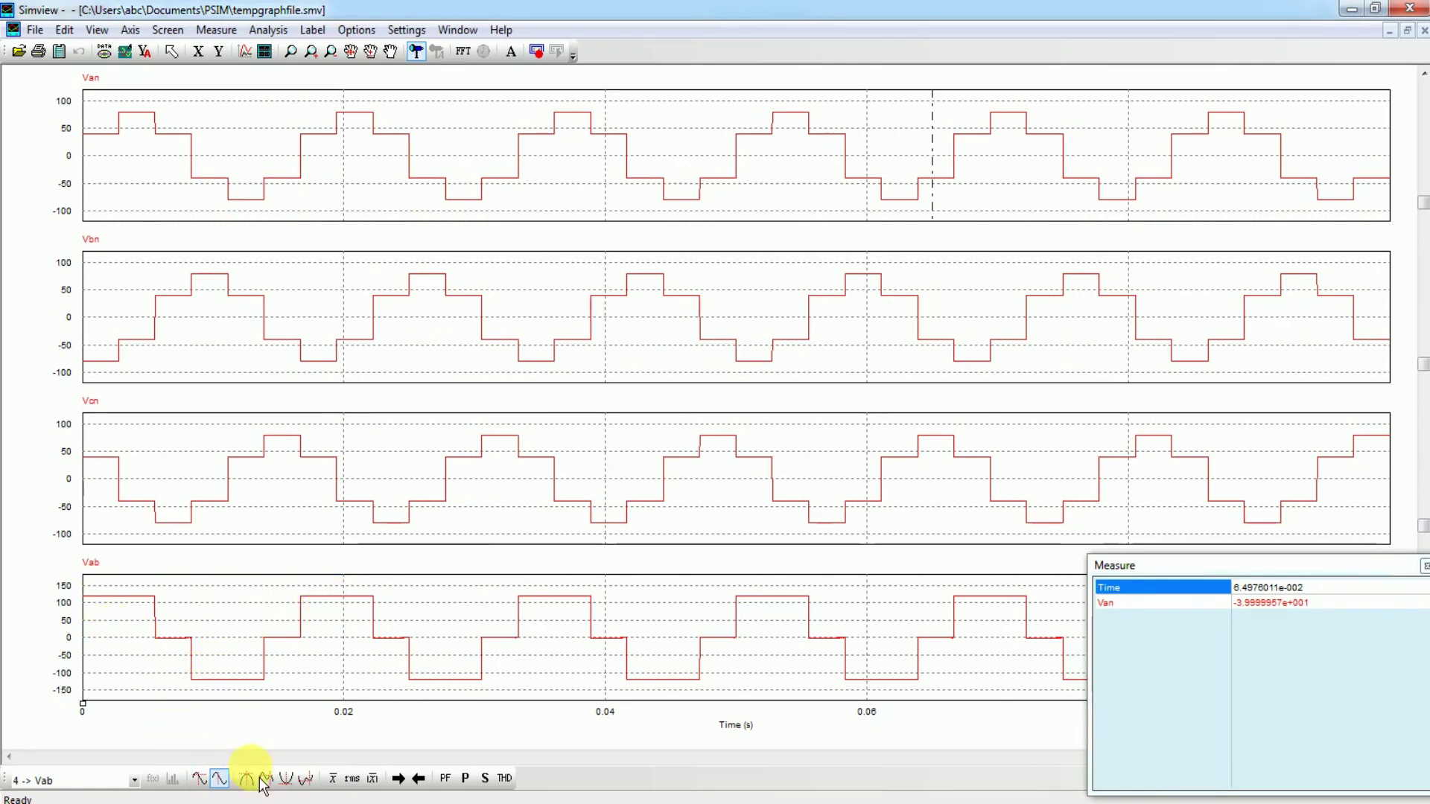
# - Move the measuring line to about 0.024 s: Van and Vbn 40 V, Vcn −80 V, Vab 0 V
pyautogui.click(221, 779)
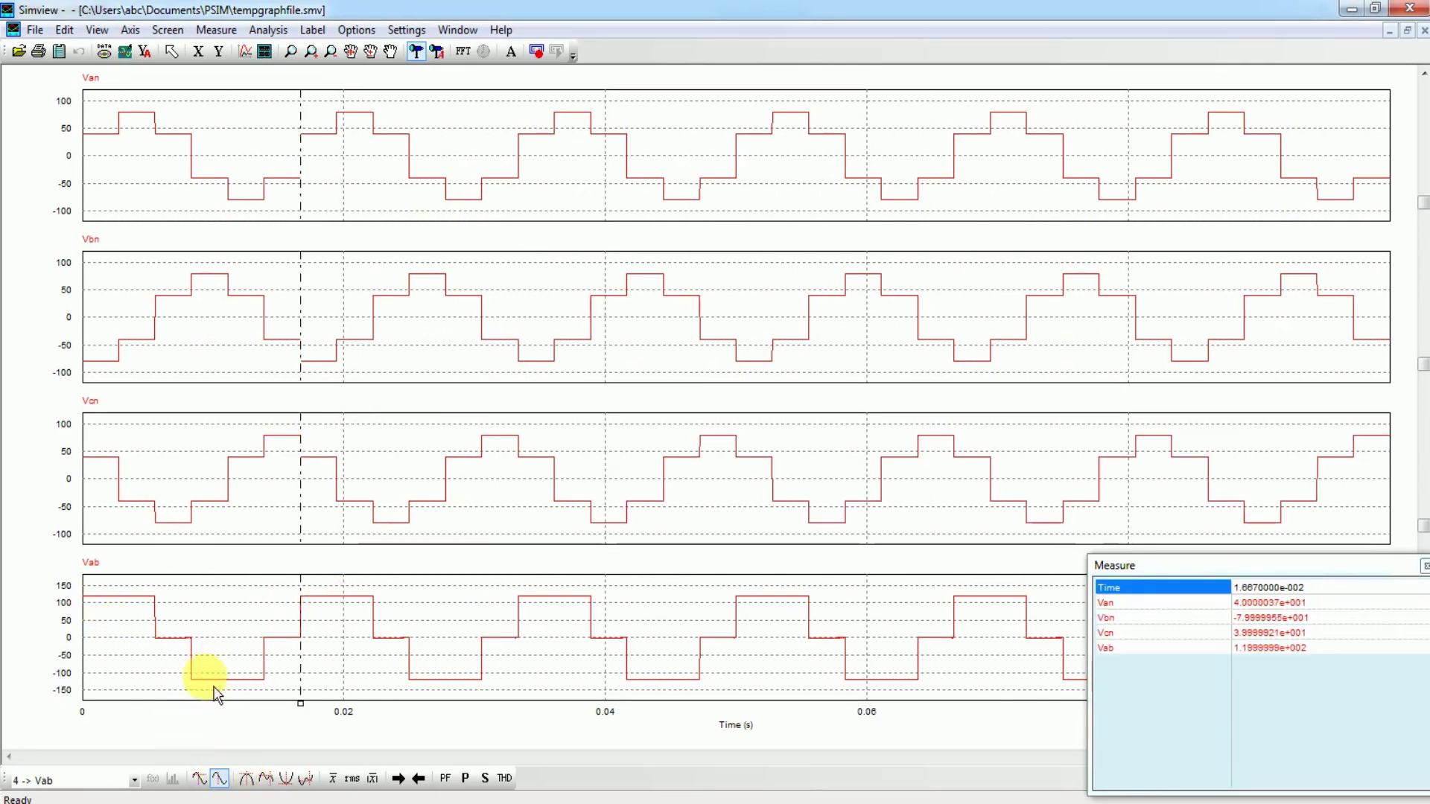
pyautogui.click(317, 677)
pyautogui.moveTo(318, 677); pyautogui.dragTo(329, 672)
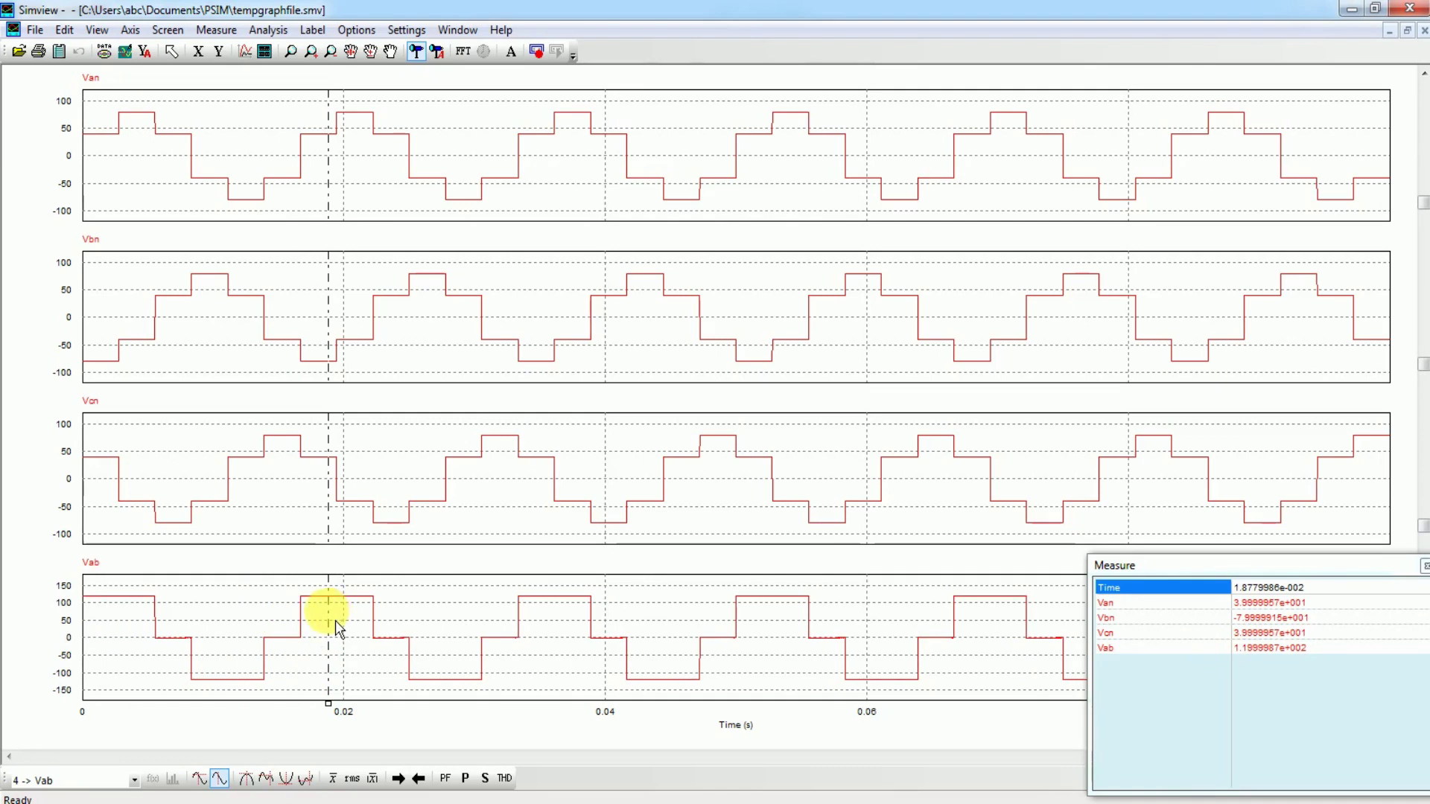
pyautogui.press('Right')
pyautogui.moveTo(345, 632); pyautogui.dragTo(392, 642)
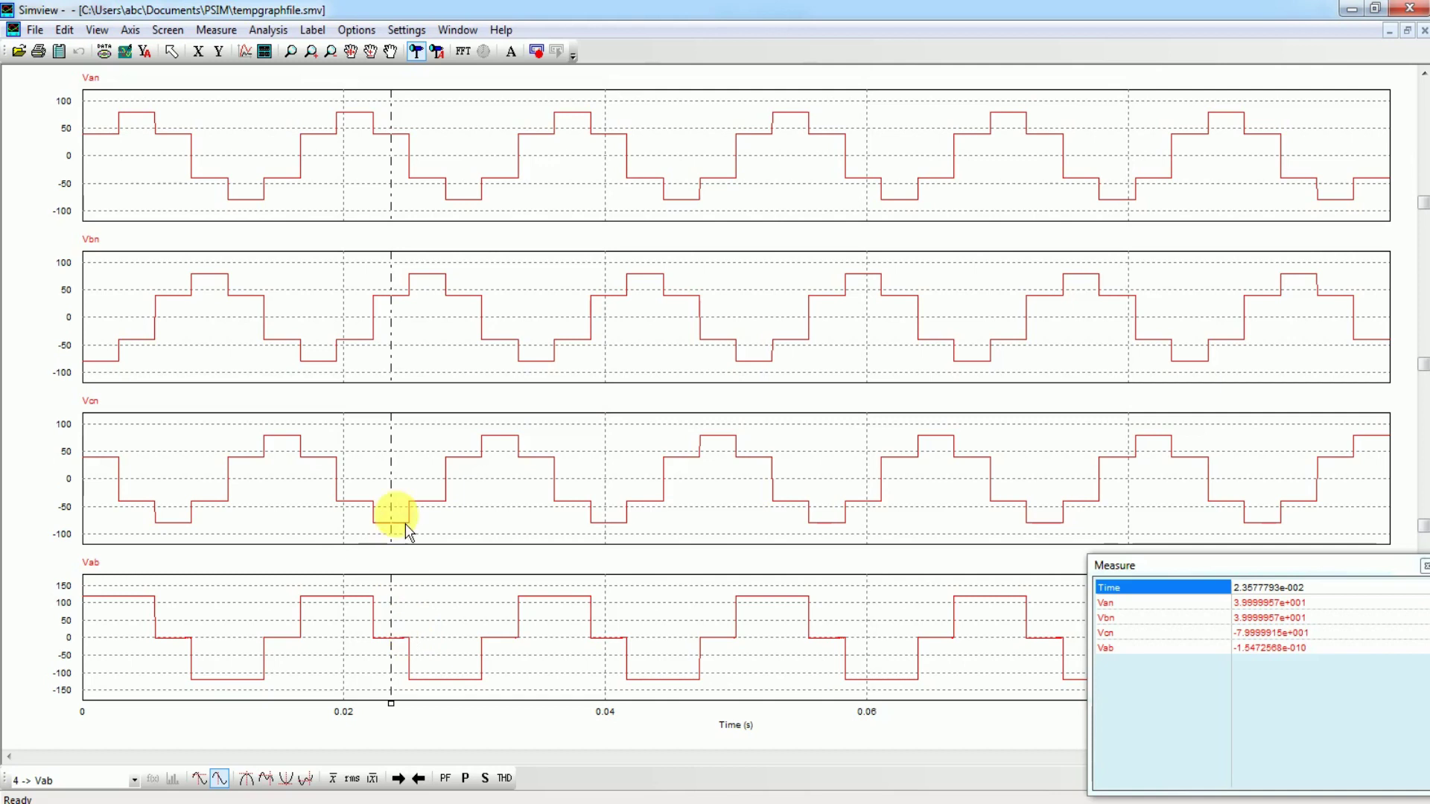
# - Add fifth and sixth screens plotting the line voltages Vca and Vbc
pyautogui.click(265, 52)
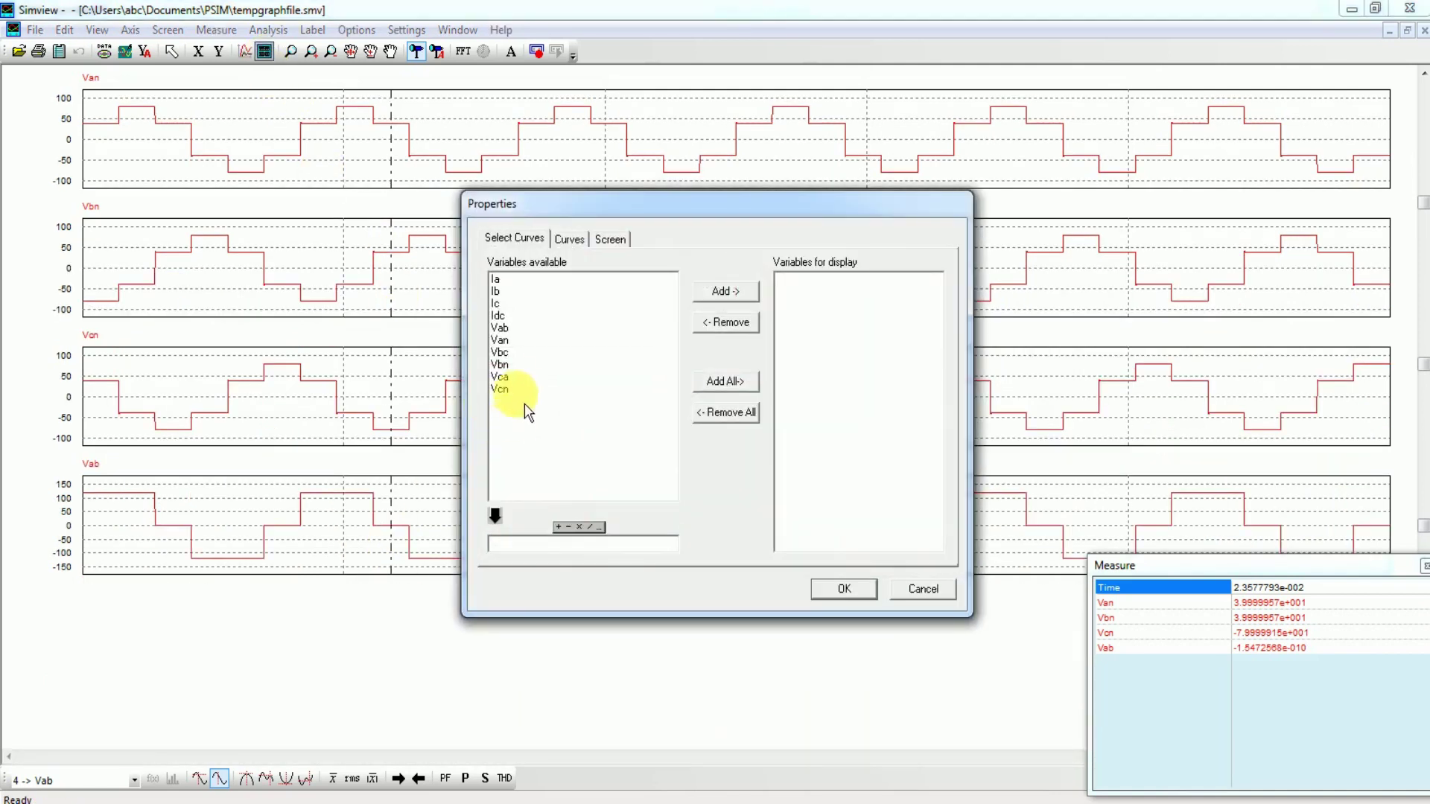
pyautogui.doubleClick(525, 378)
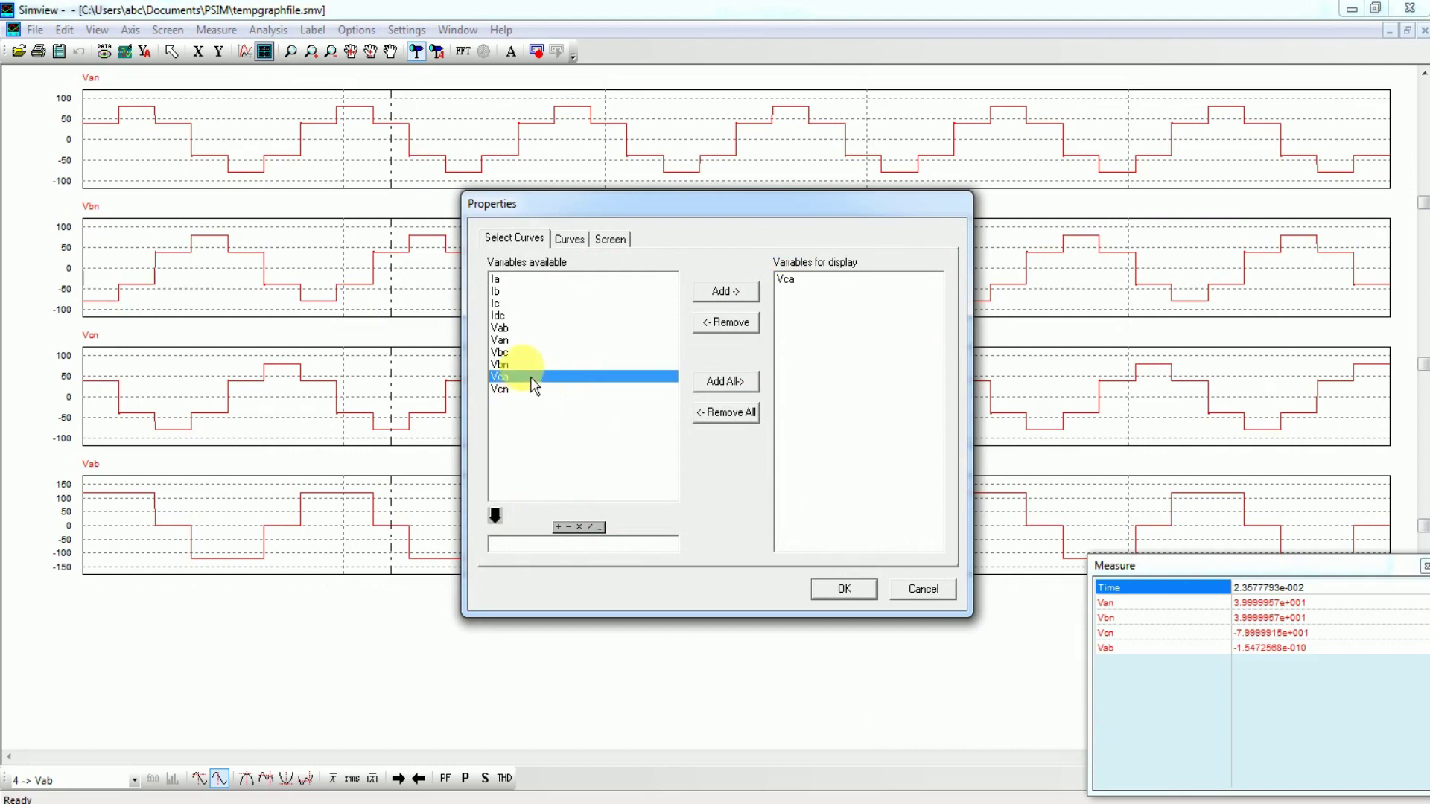
pyautogui.click(855, 594)
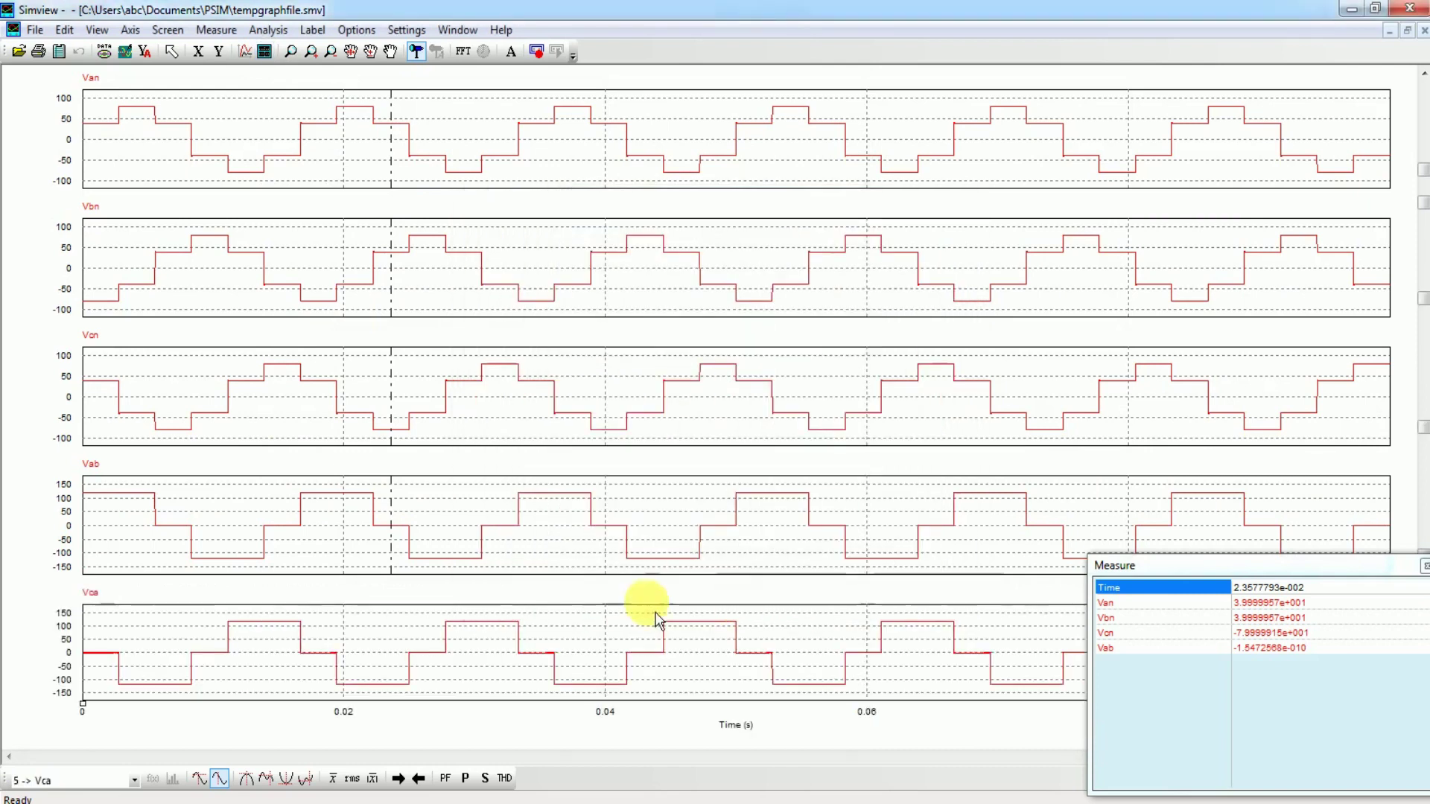
pyautogui.click(265, 53)
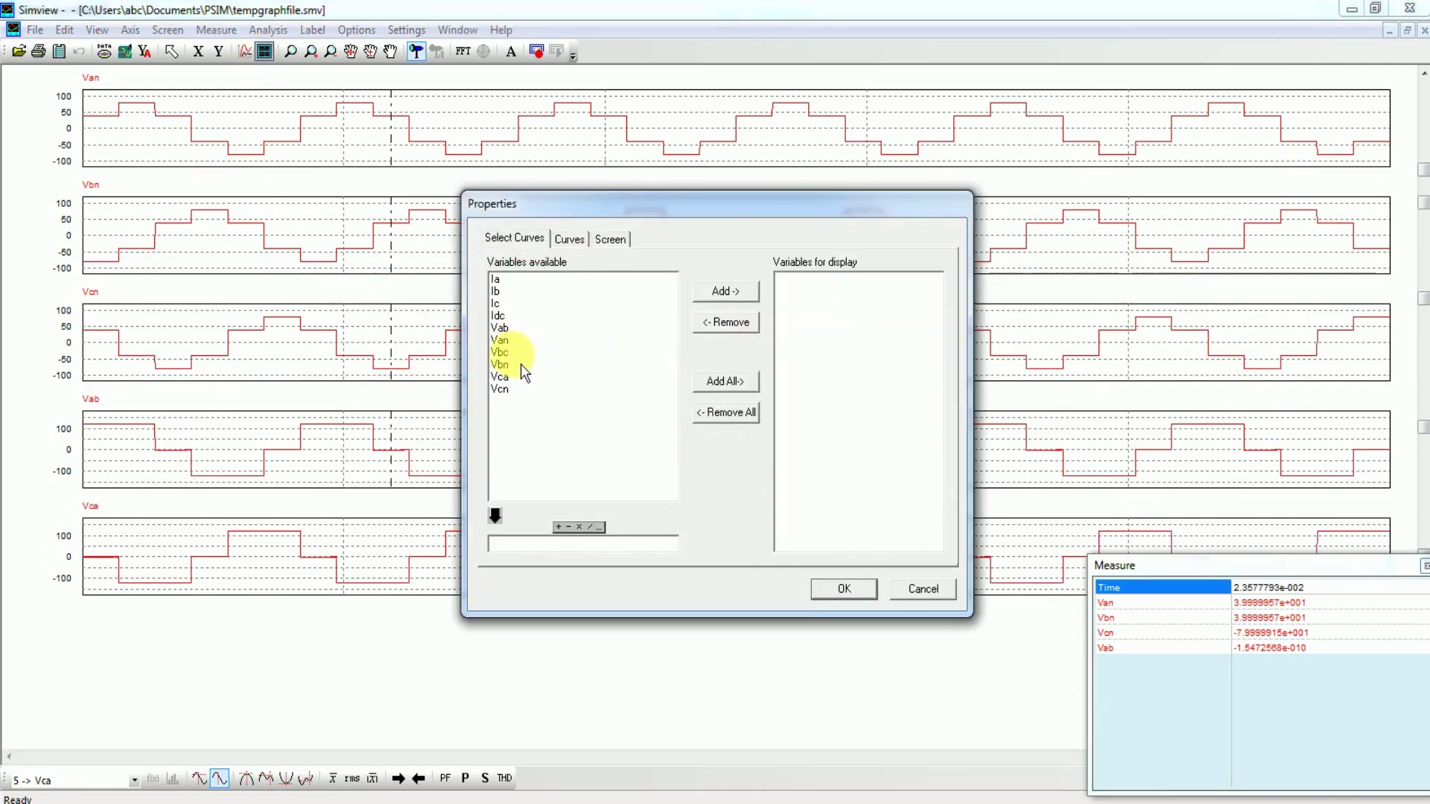
pyautogui.doubleClick(500, 353)
# - Confirm the Vbc plot and close the measurement readout
pyautogui.click(844, 589)
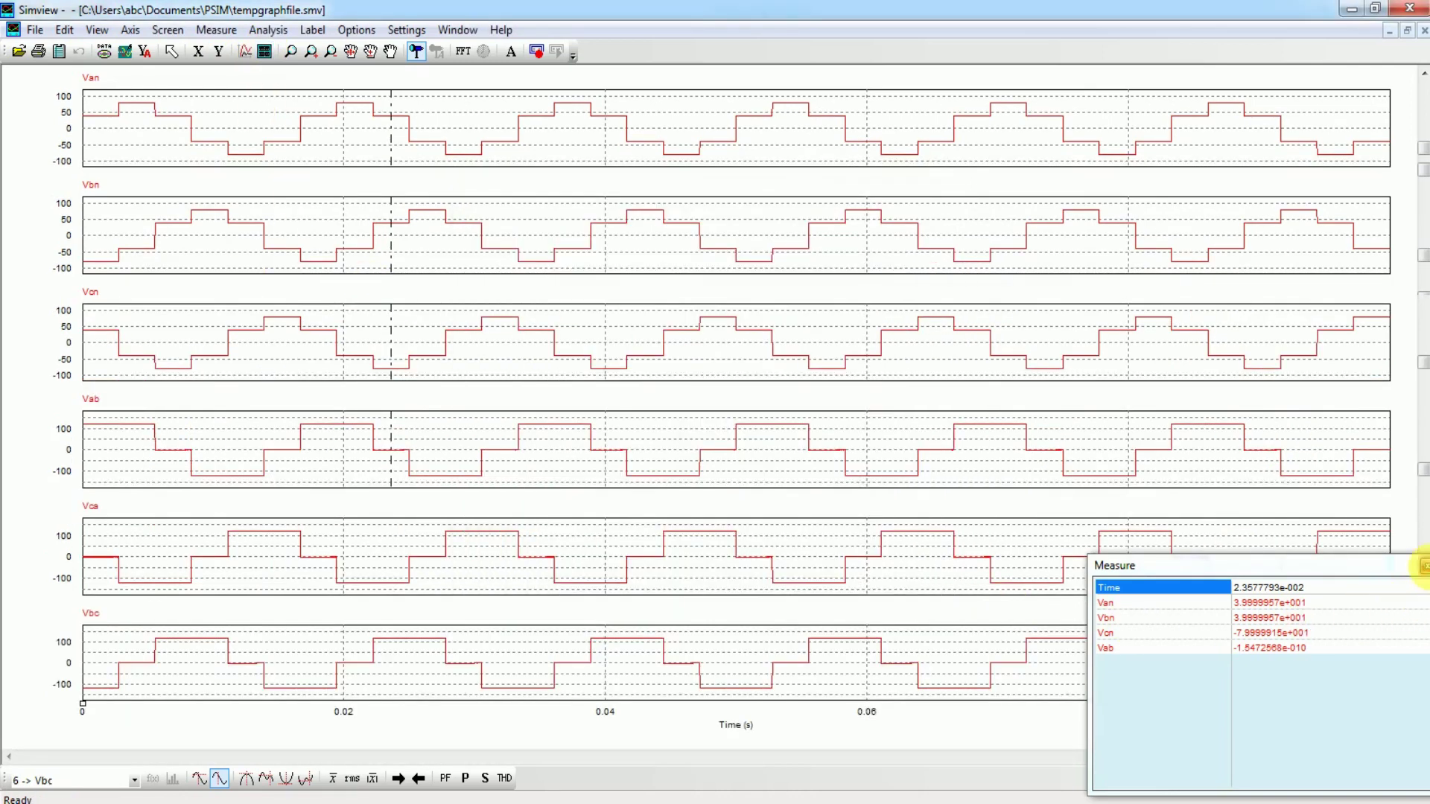
pyautogui.click(1425, 566)
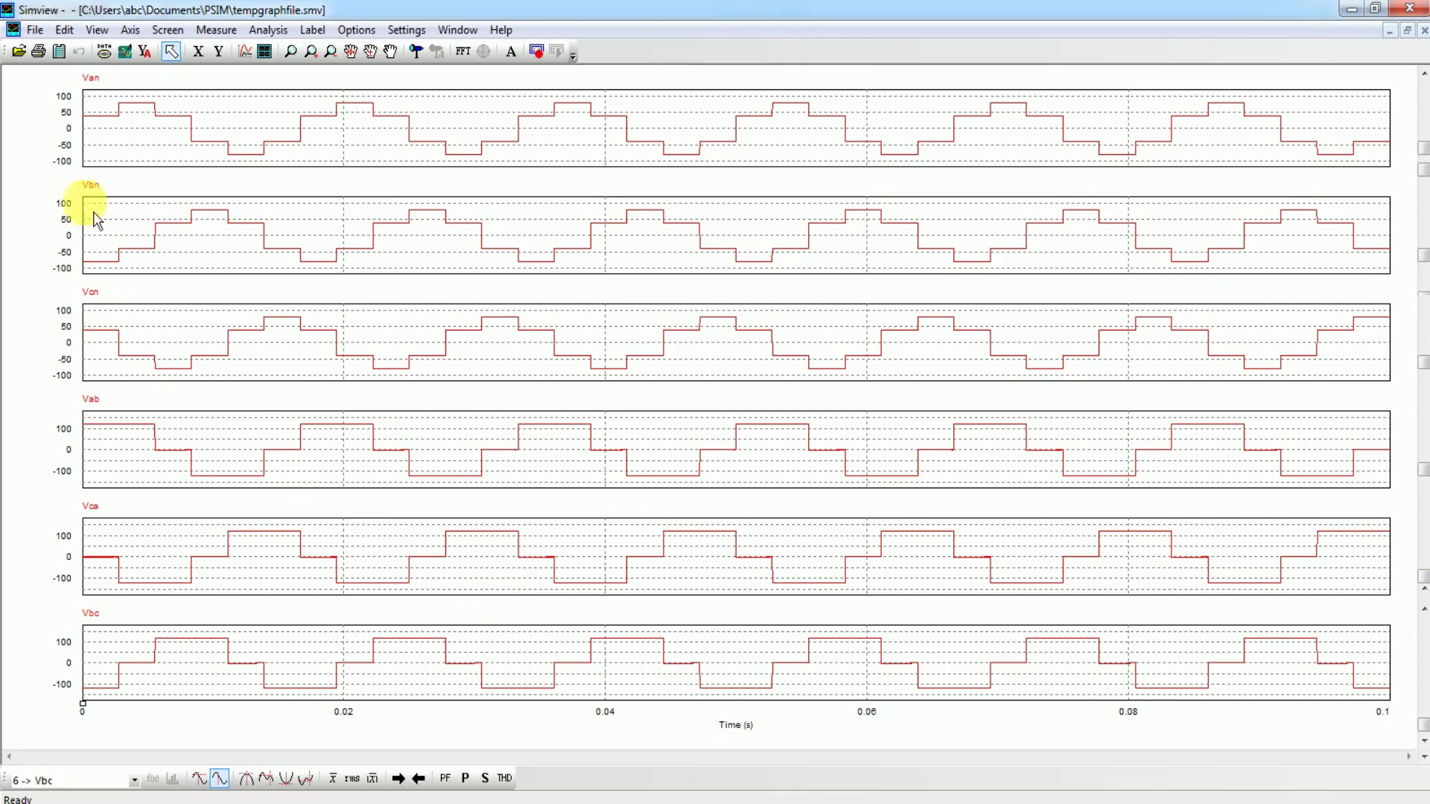
# - Delete the Vbc, Vca, Vab, Vcn and Vbn screens so only Van remains
pyautogui.click(168, 30)
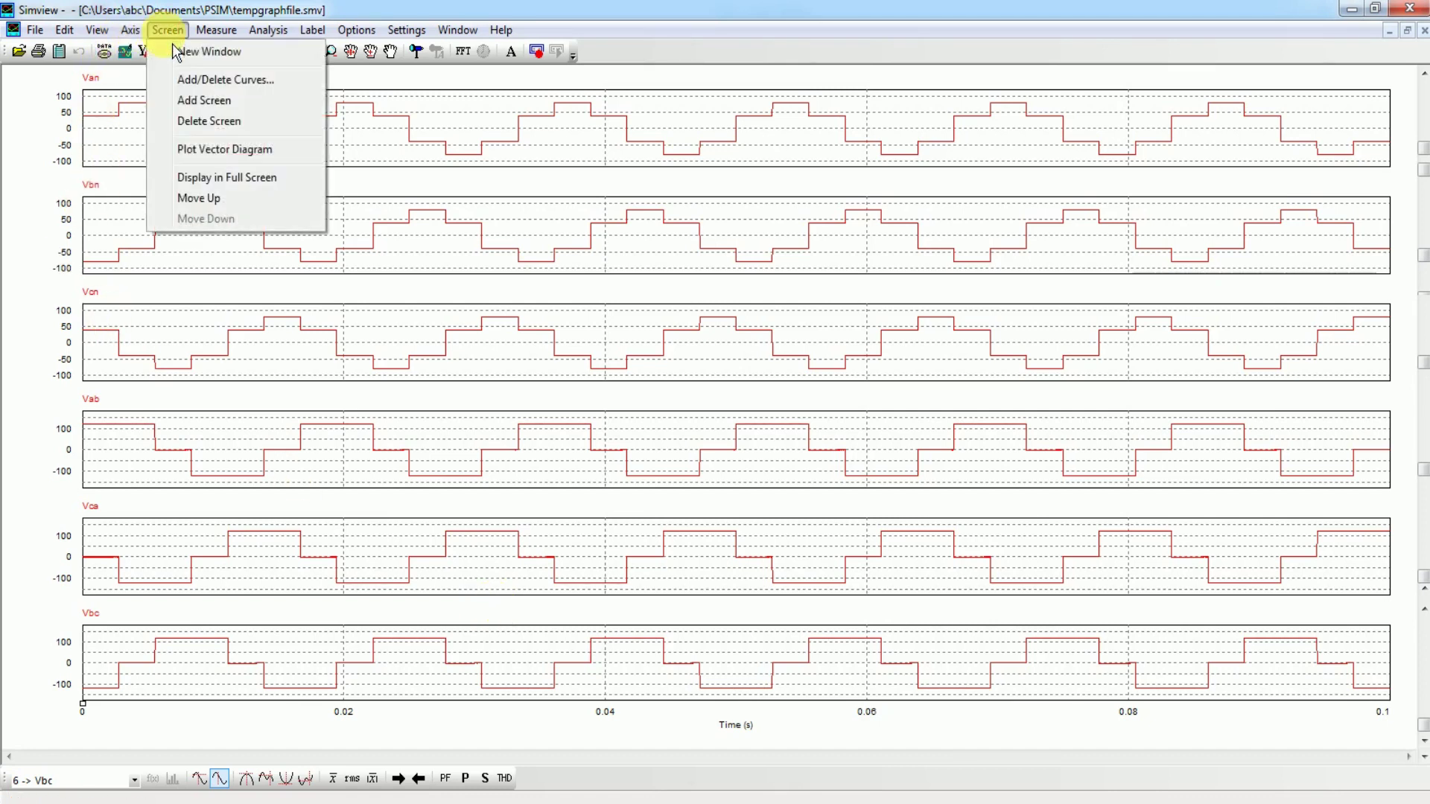
pyautogui.click(211, 124)
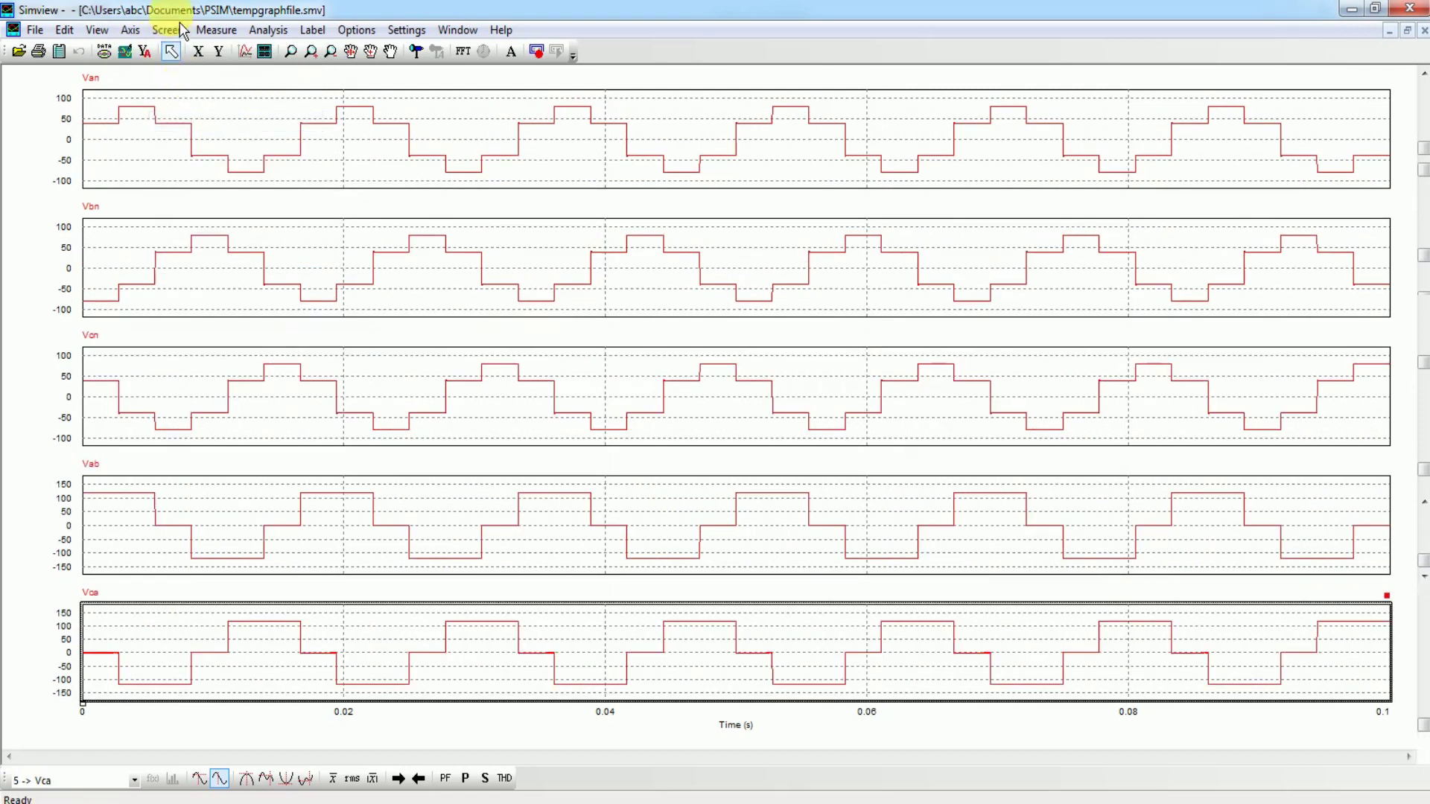
pyautogui.click(169, 30)
pyautogui.click(210, 121)
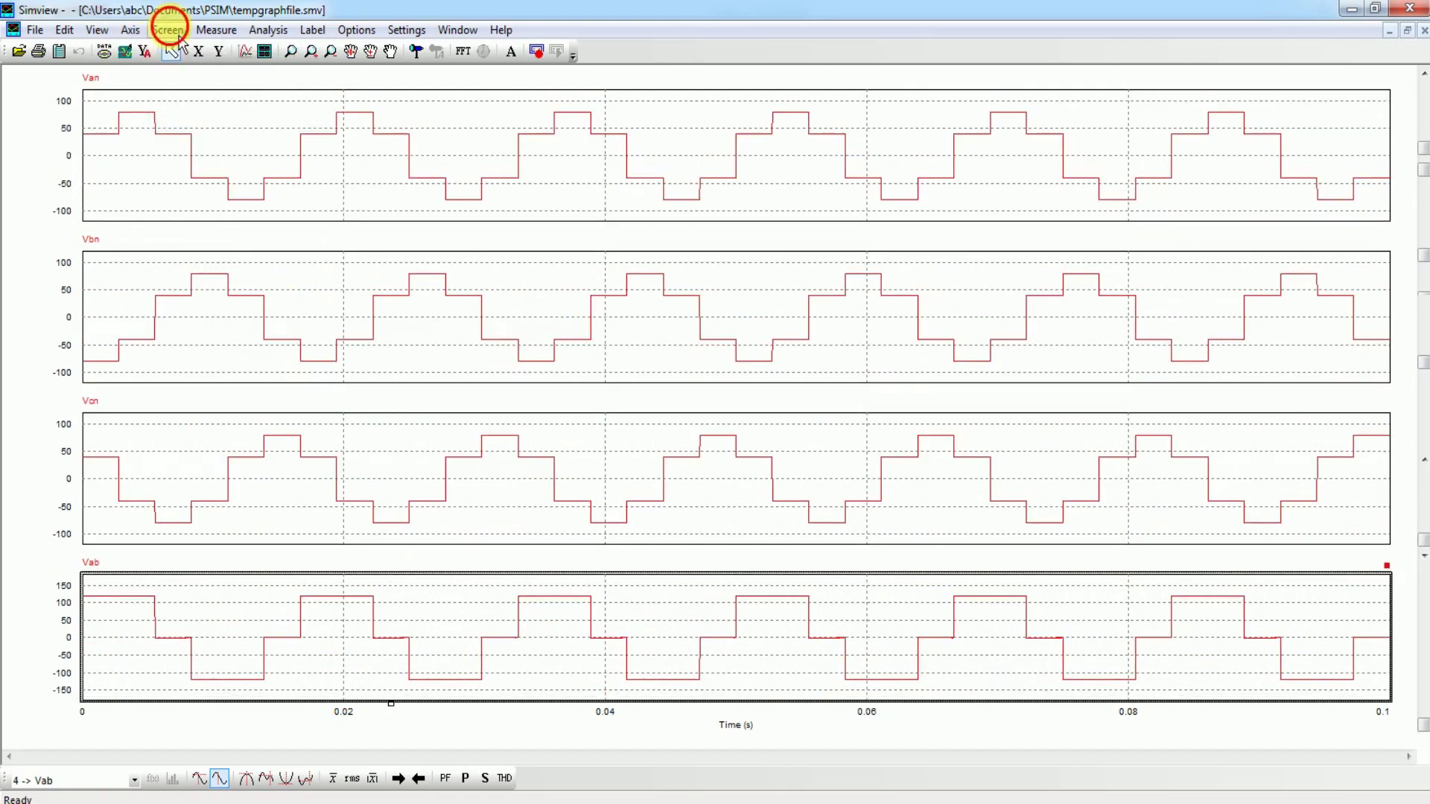
pyautogui.click(168, 29)
pyautogui.click(210, 121)
pyautogui.click(168, 30)
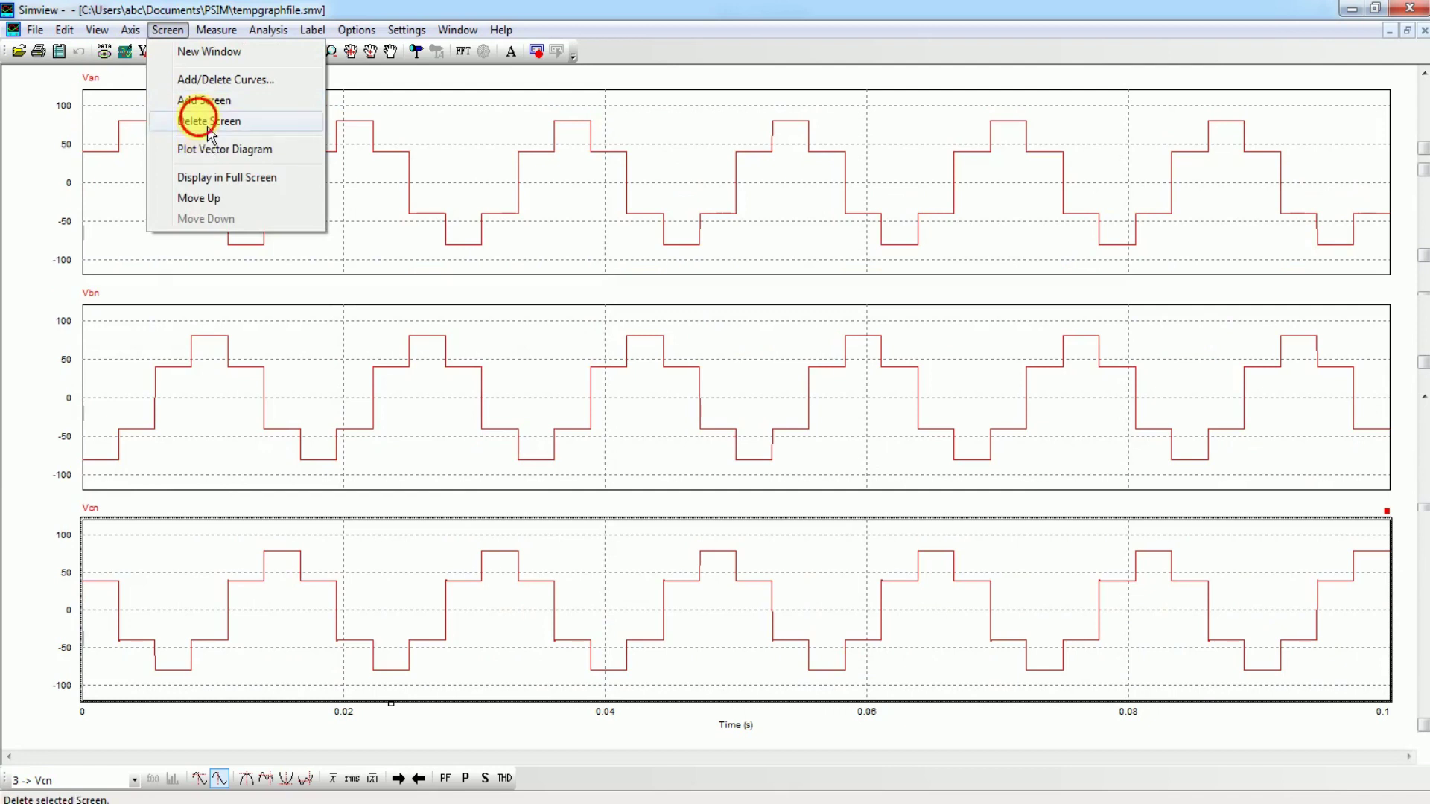
pyautogui.click(205, 122)
pyautogui.click(169, 31)
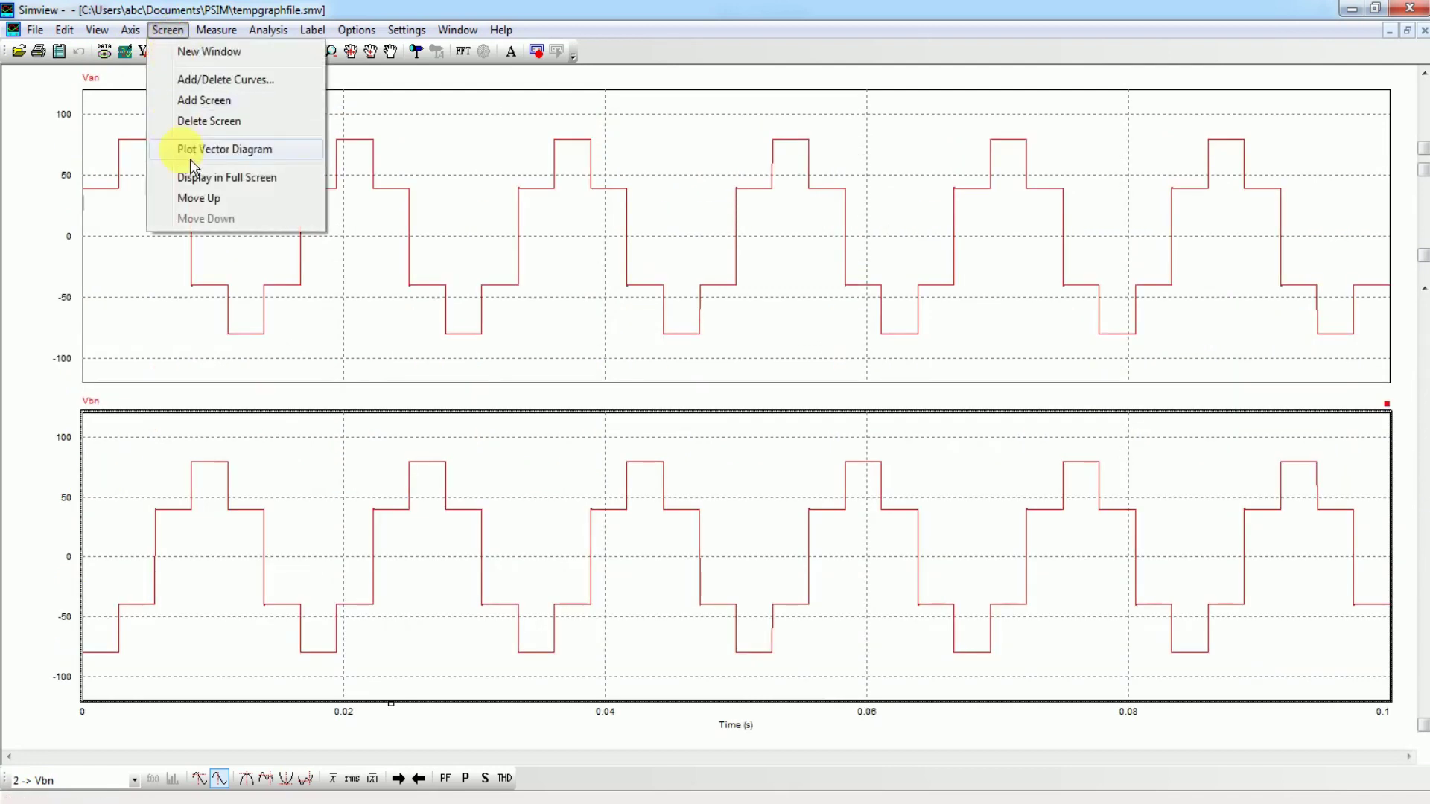
pyautogui.click(196, 122)
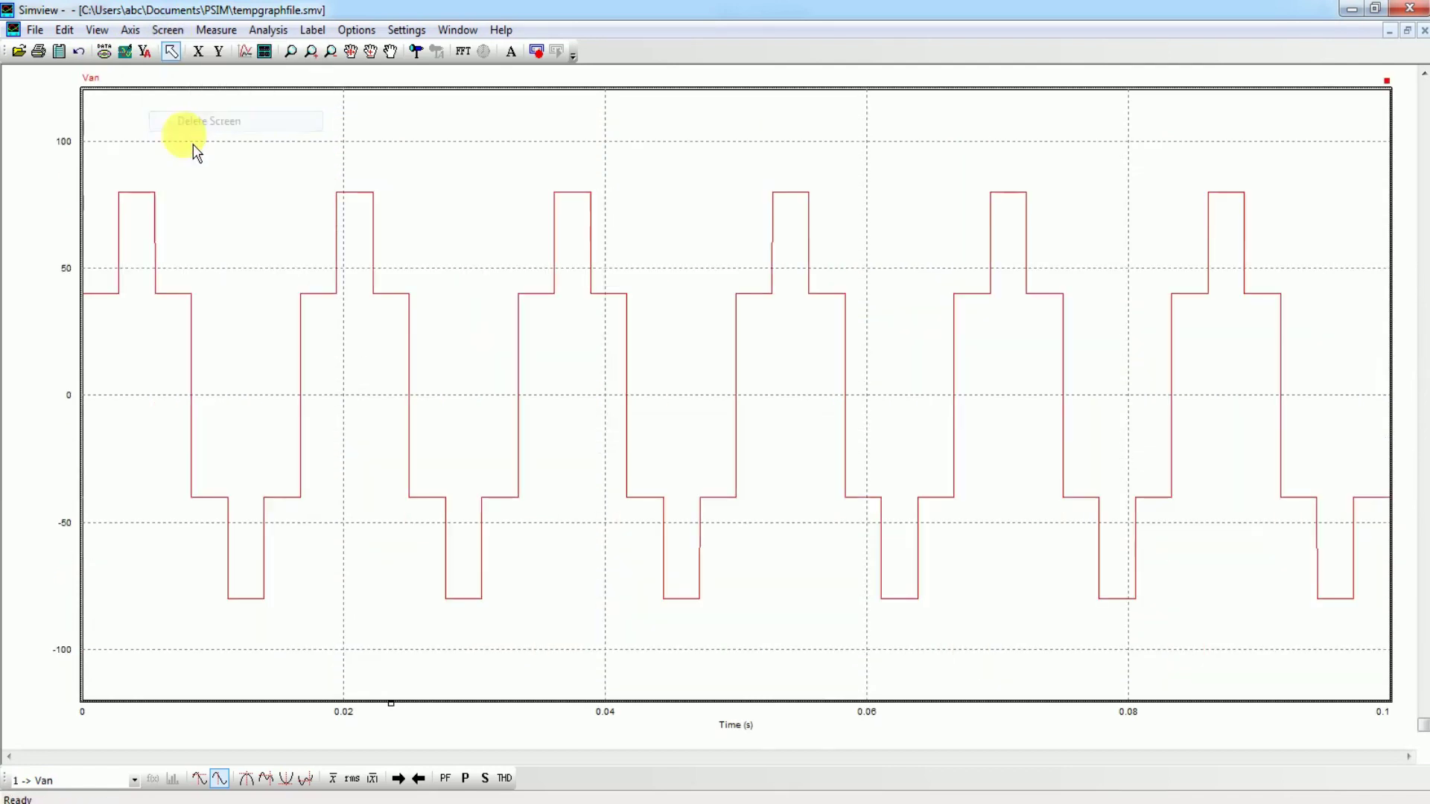
pyautogui.click(126, 51)
# - Compute the Van FFT and limit its frequency axis to 0–2000 Hz
pyautogui.click(465, 53)
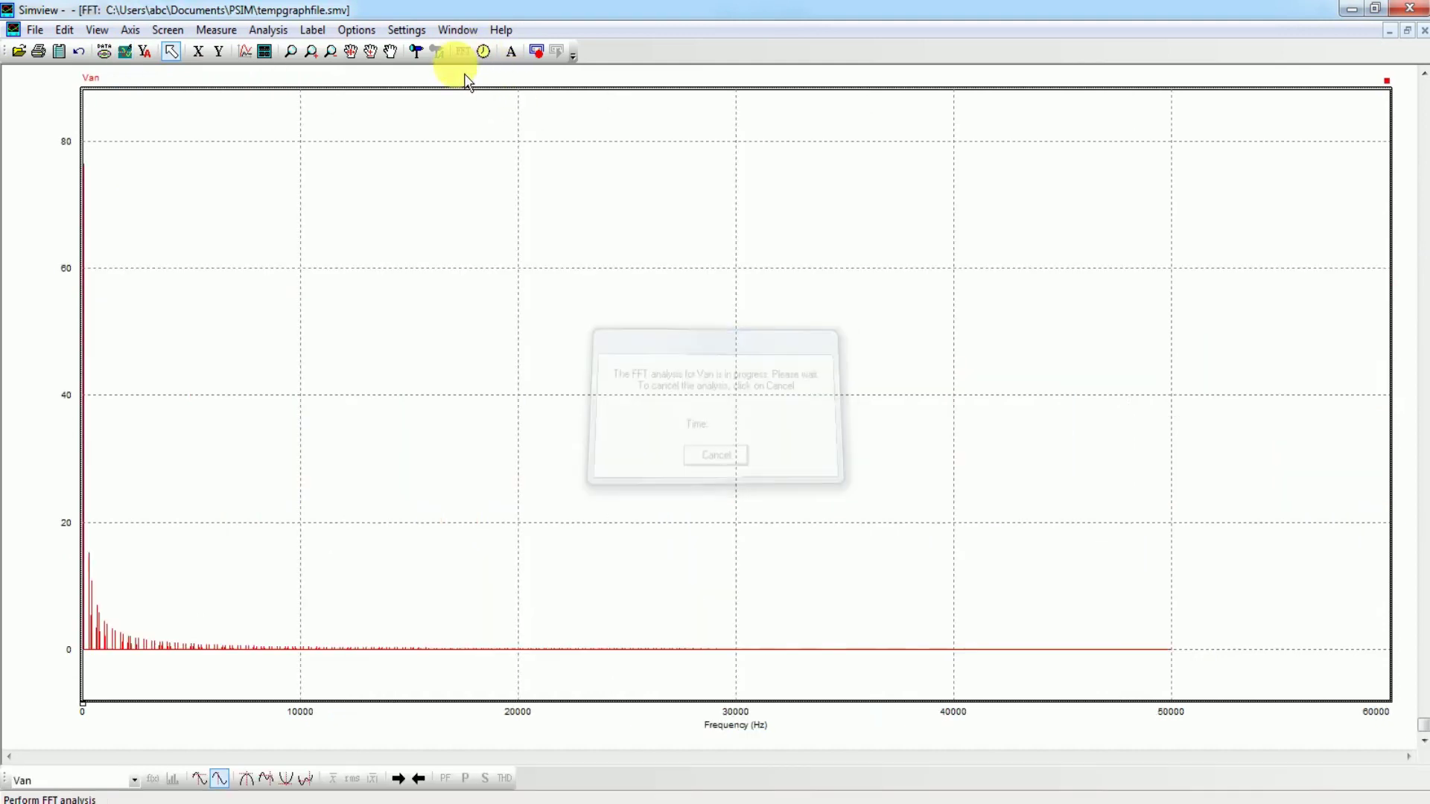
pyautogui.click(266, 53)
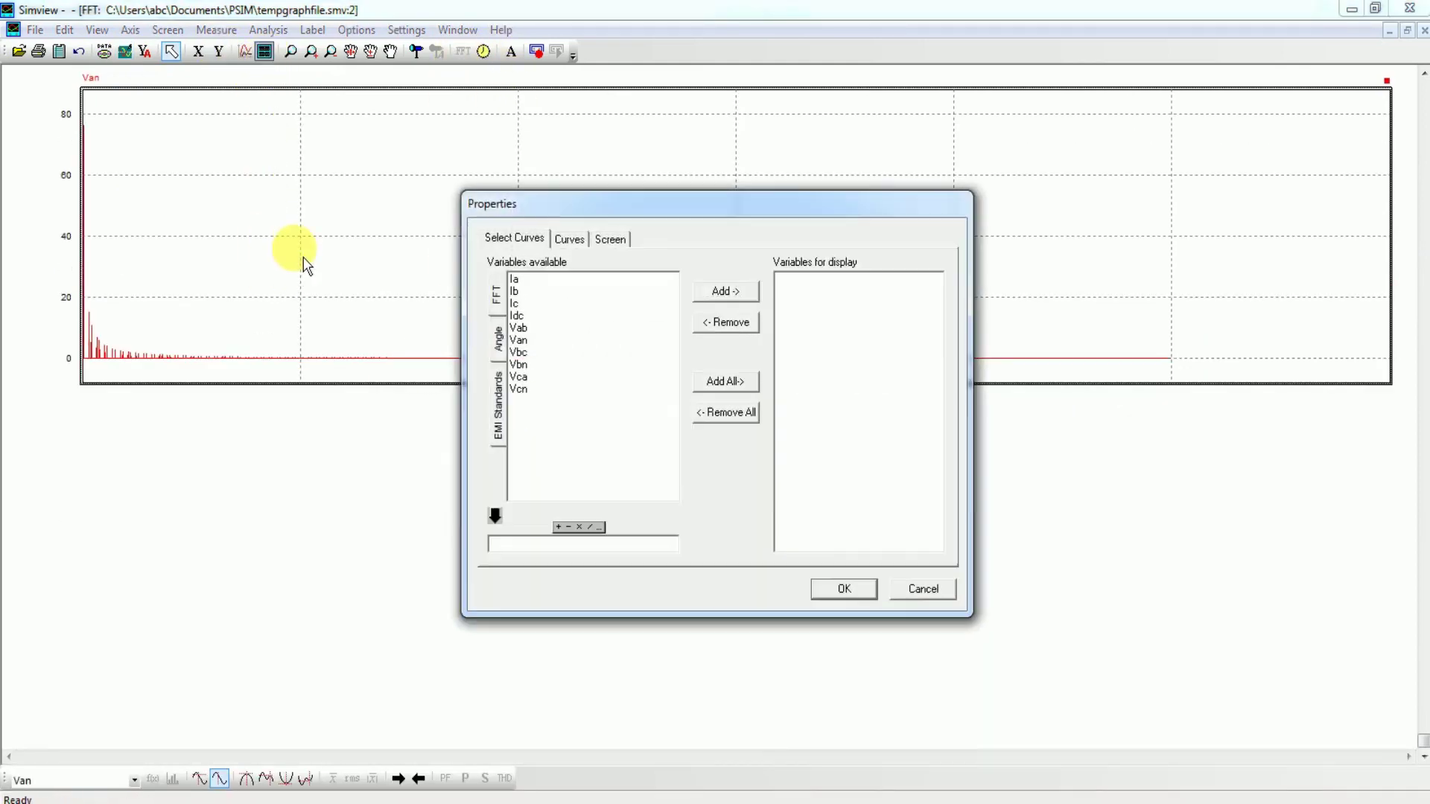
pyautogui.click(899, 593)
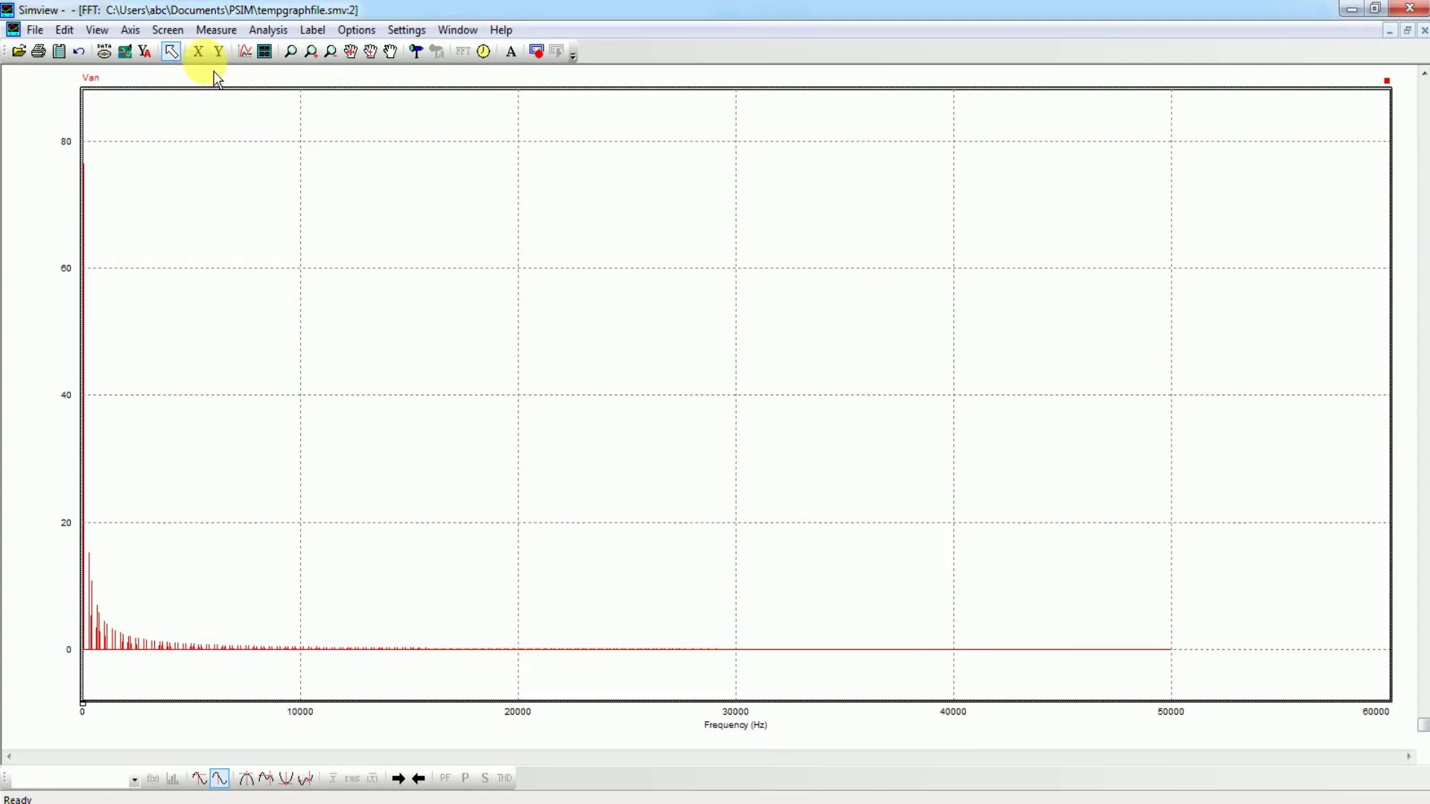
pyautogui.click(199, 53)
pyautogui.click(718, 386)
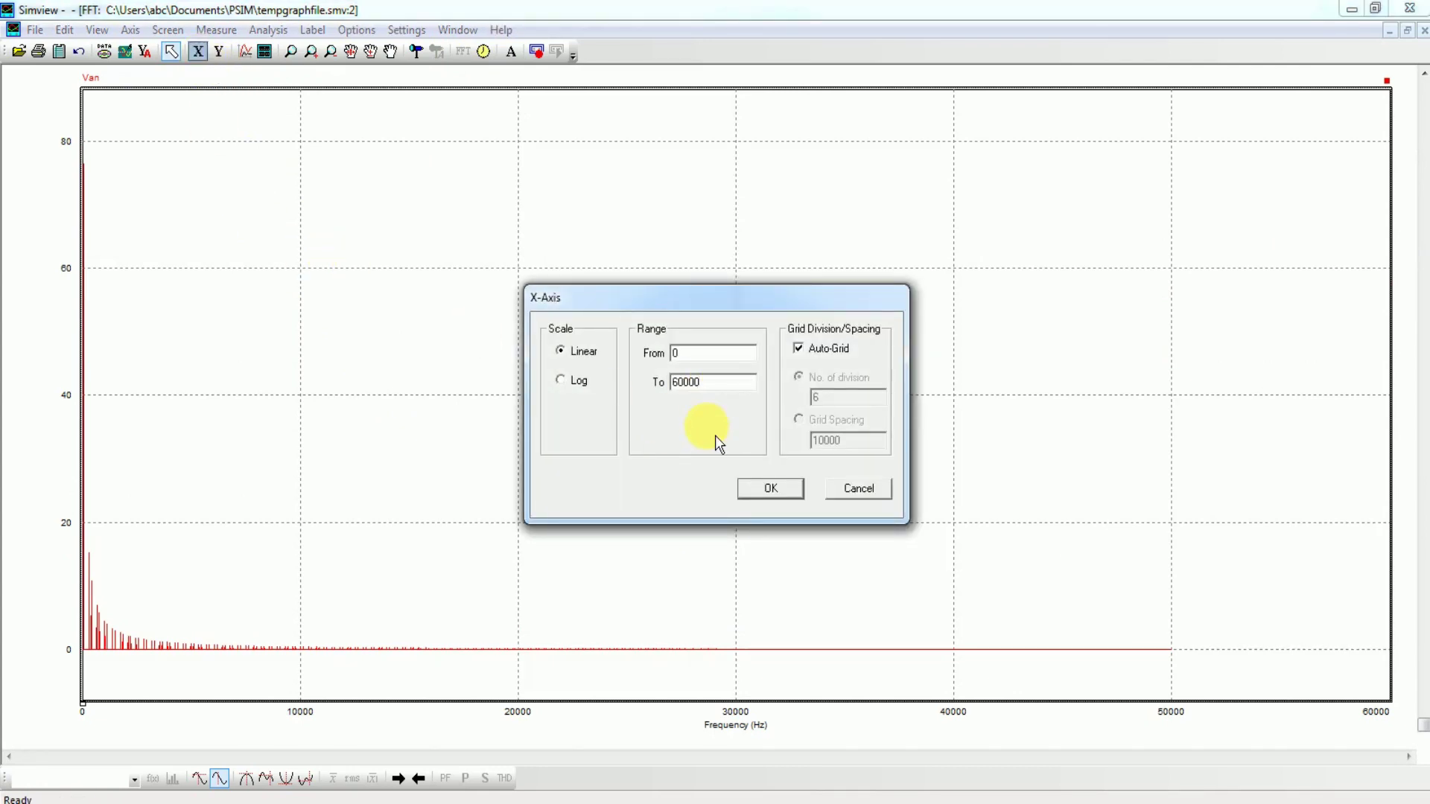
pyautogui.press('BackSpace')
pyautogui.press('BackSpace')
pyautogui.press('BackSpace')
pyautogui.press('BackSpace')
pyautogui.press('BackSpace')
pyautogui.write('2000')
pyautogui.click(769, 487)
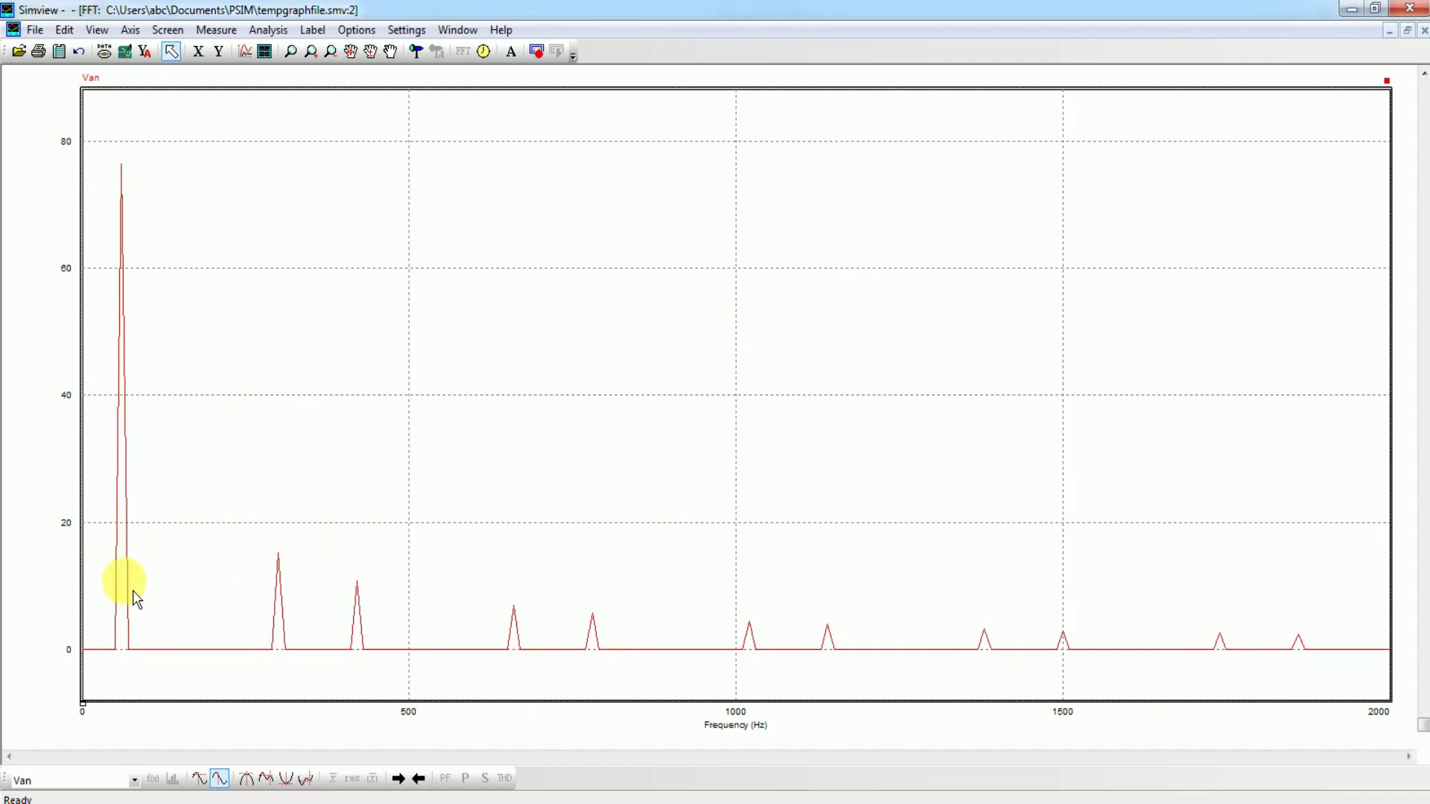
# - Read the 60 Hz, 76.4 V Van fundamental and confirm gating block G1's 60 Hz setting
pyautogui.click(246, 778)
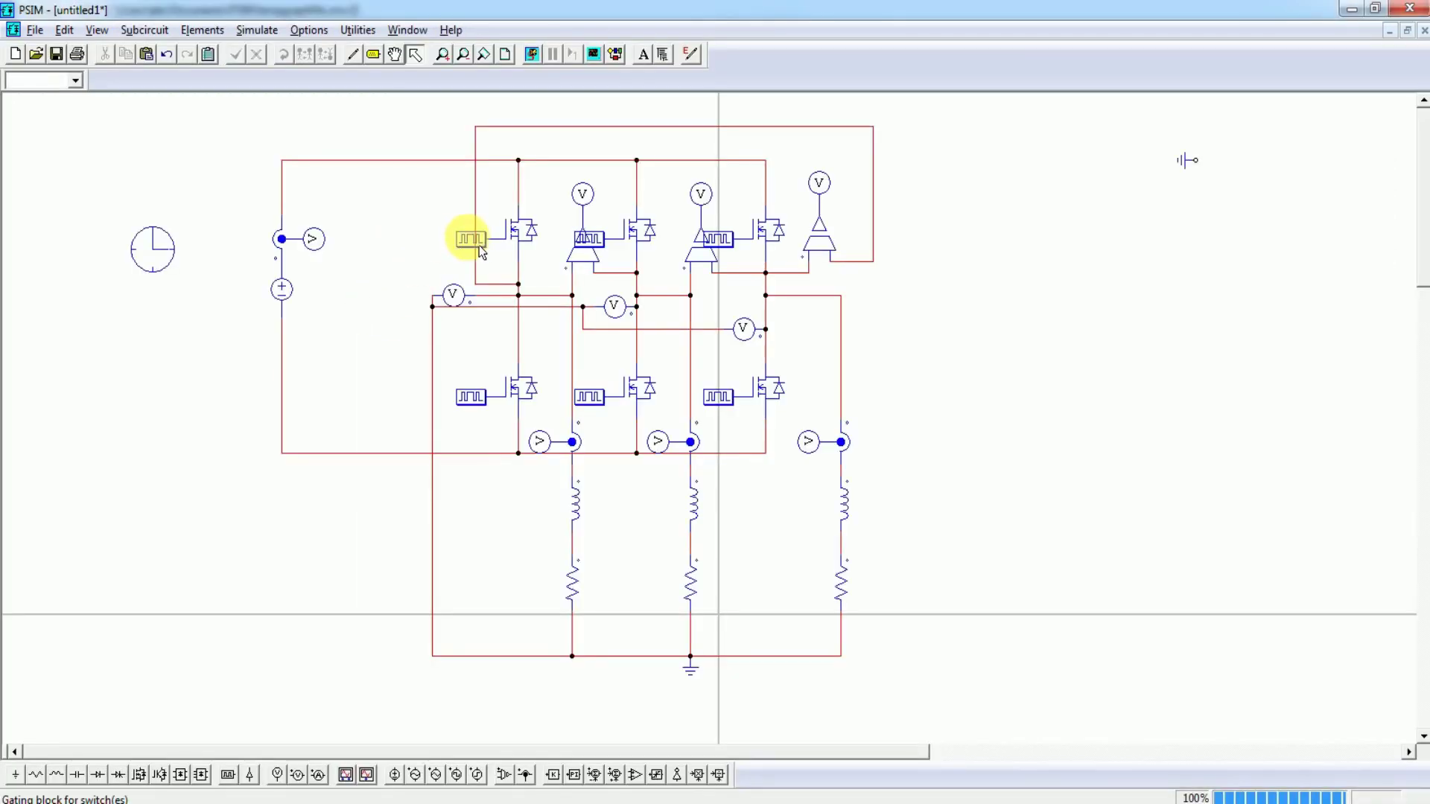
pyautogui.doubleClick(476, 242)
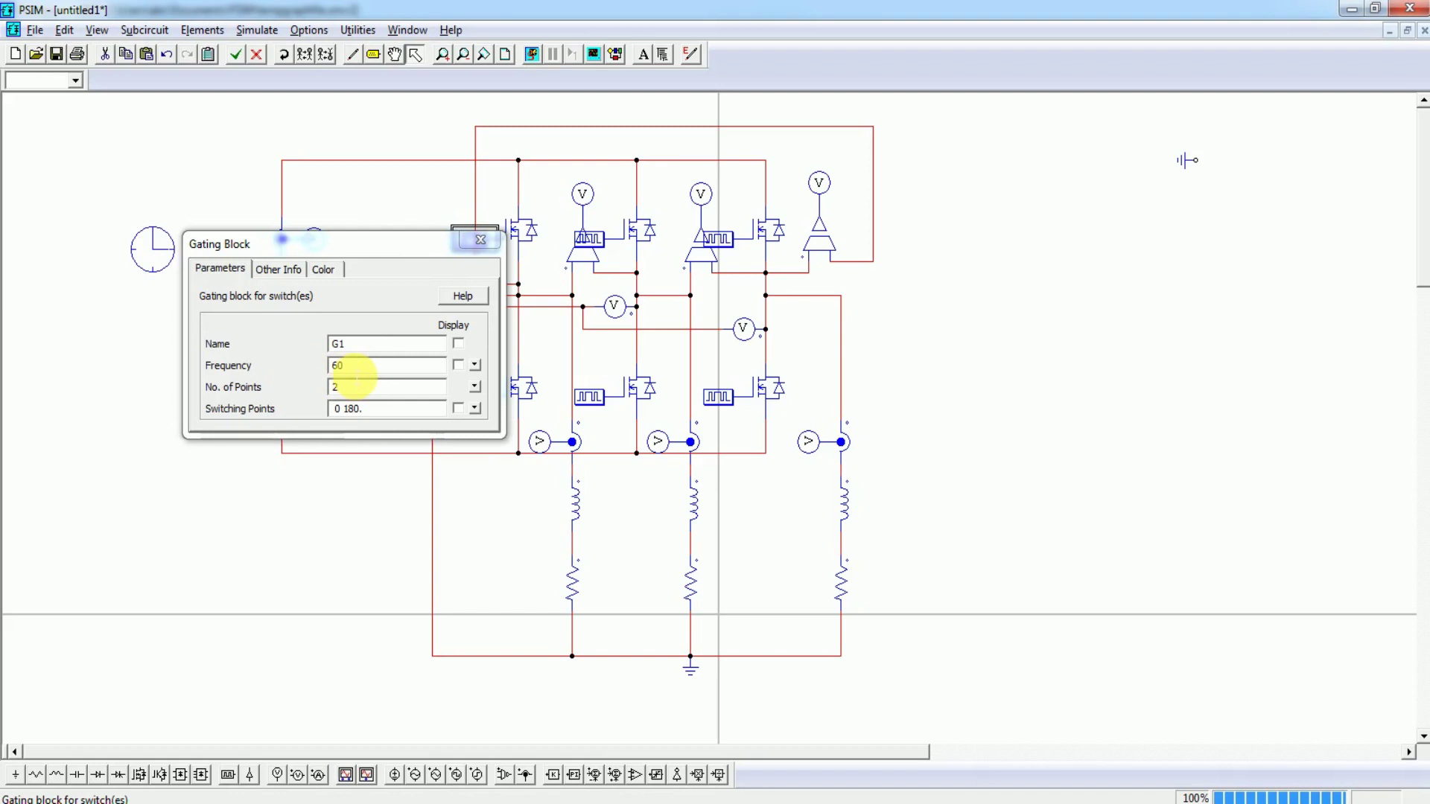
pyautogui.click(481, 242)
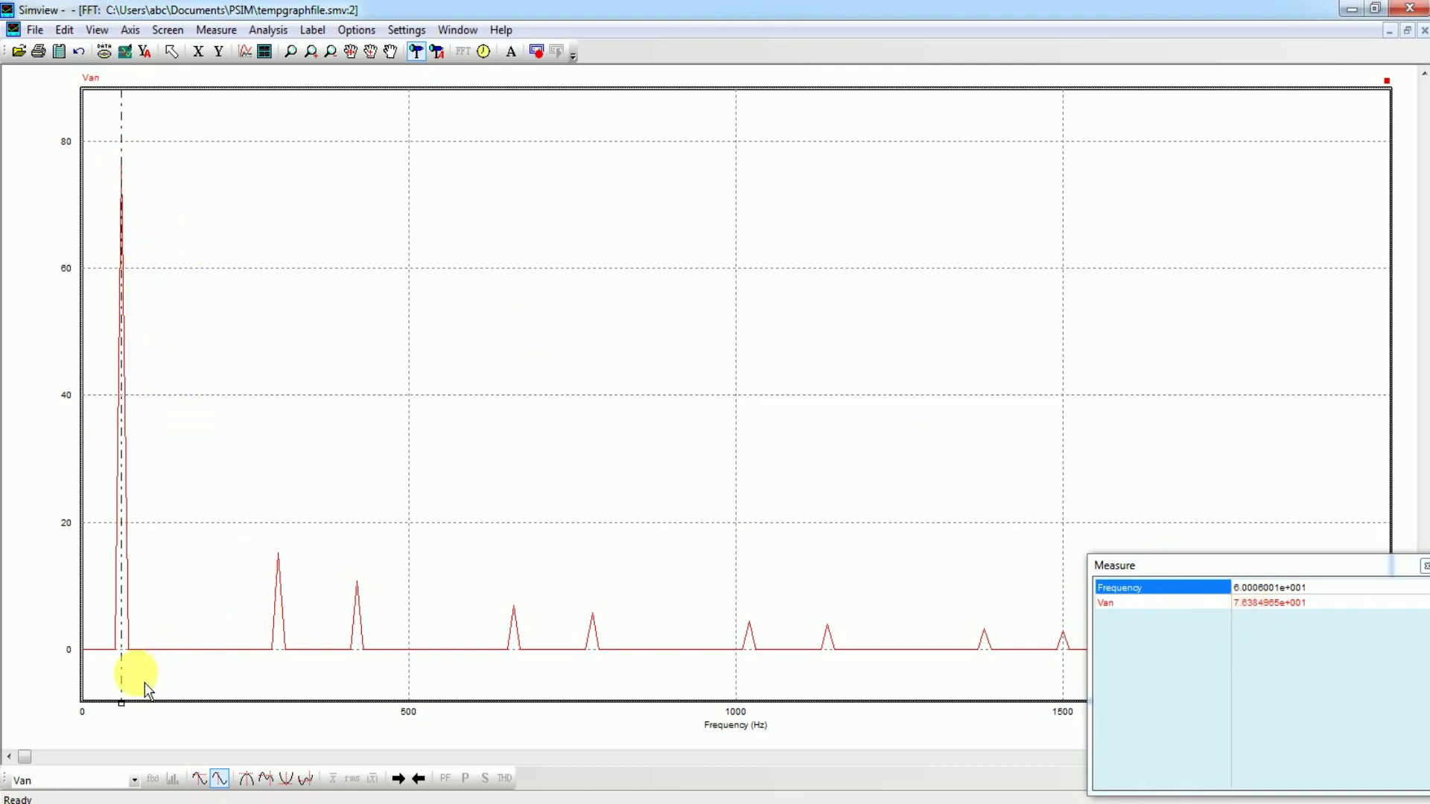
# - Step the Van measurement from 60 Hz through 120 and 180 Hz onto the 300 Hz peak
pyautogui.click(403, 780)
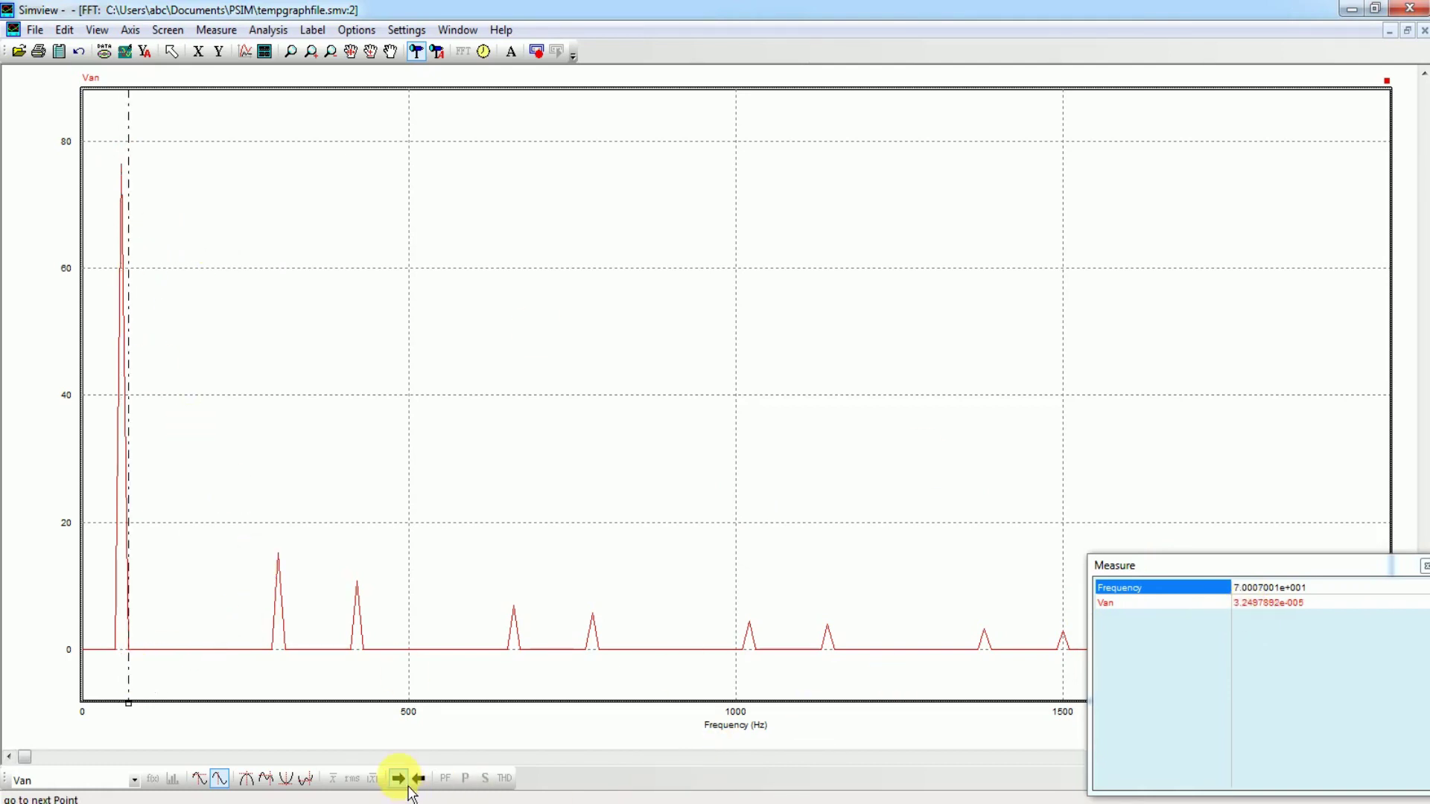
pyautogui.click(399, 780)
pyautogui.click(399, 779)
pyautogui.click(399, 780)
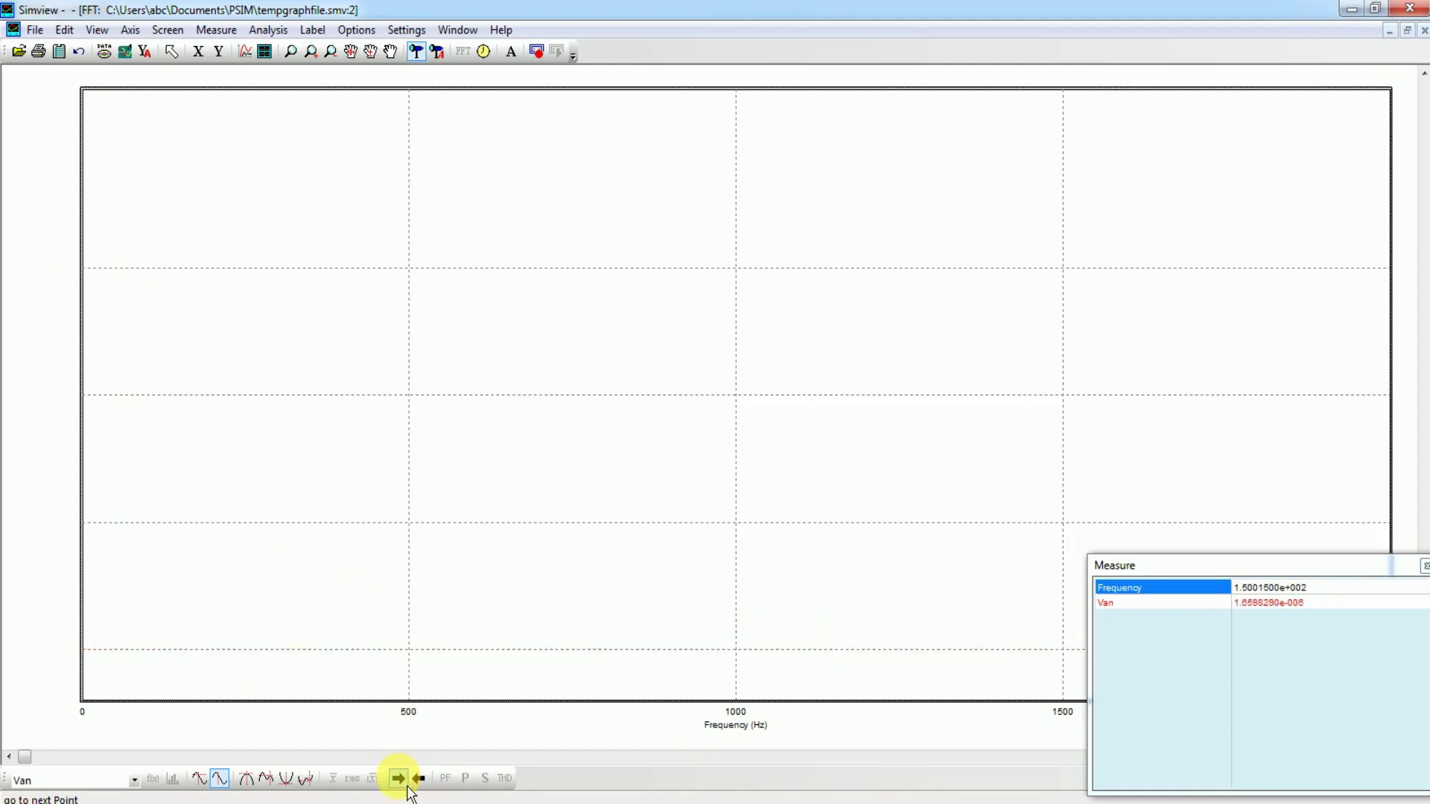
pyautogui.click(400, 780)
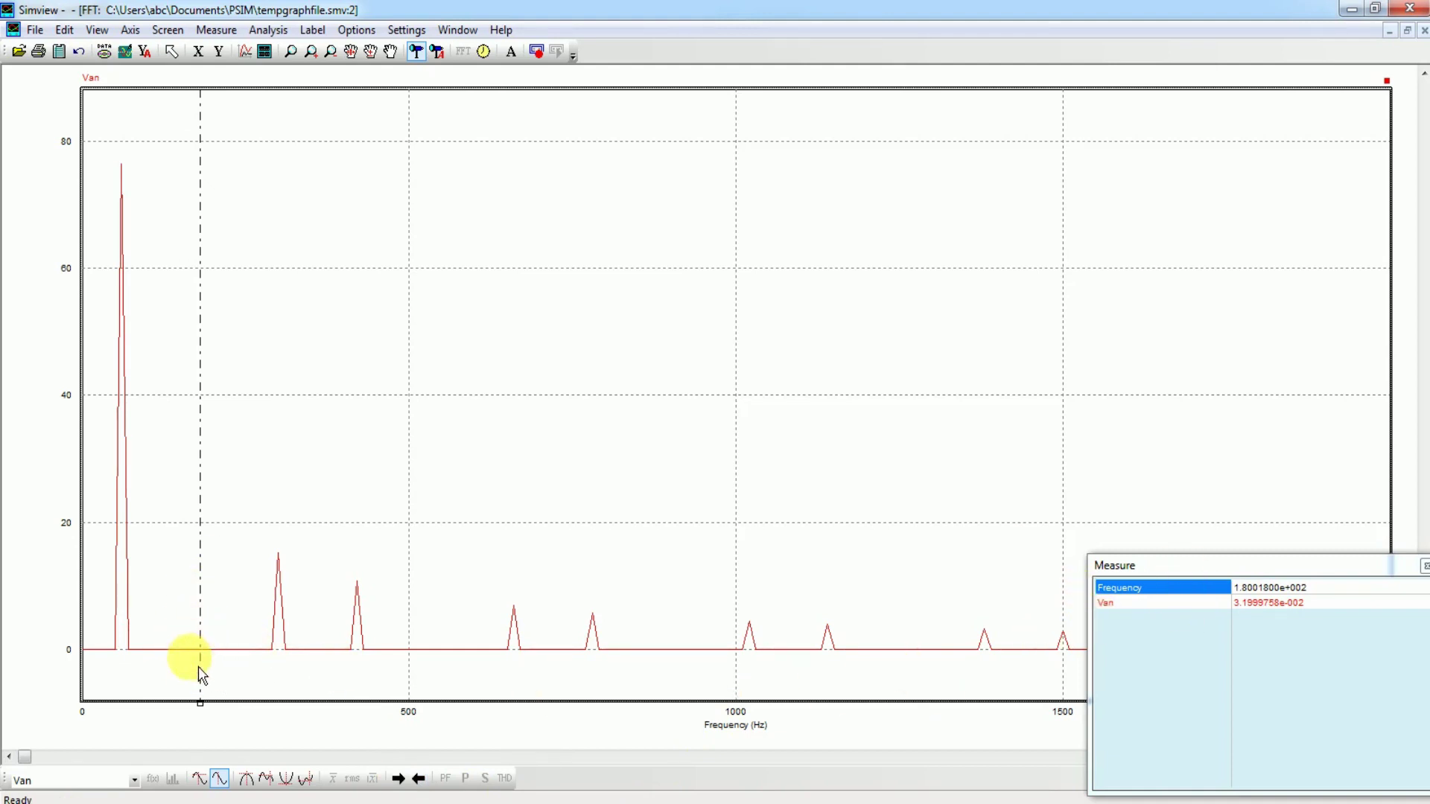
pyautogui.click(407, 781)
pyautogui.click(399, 779)
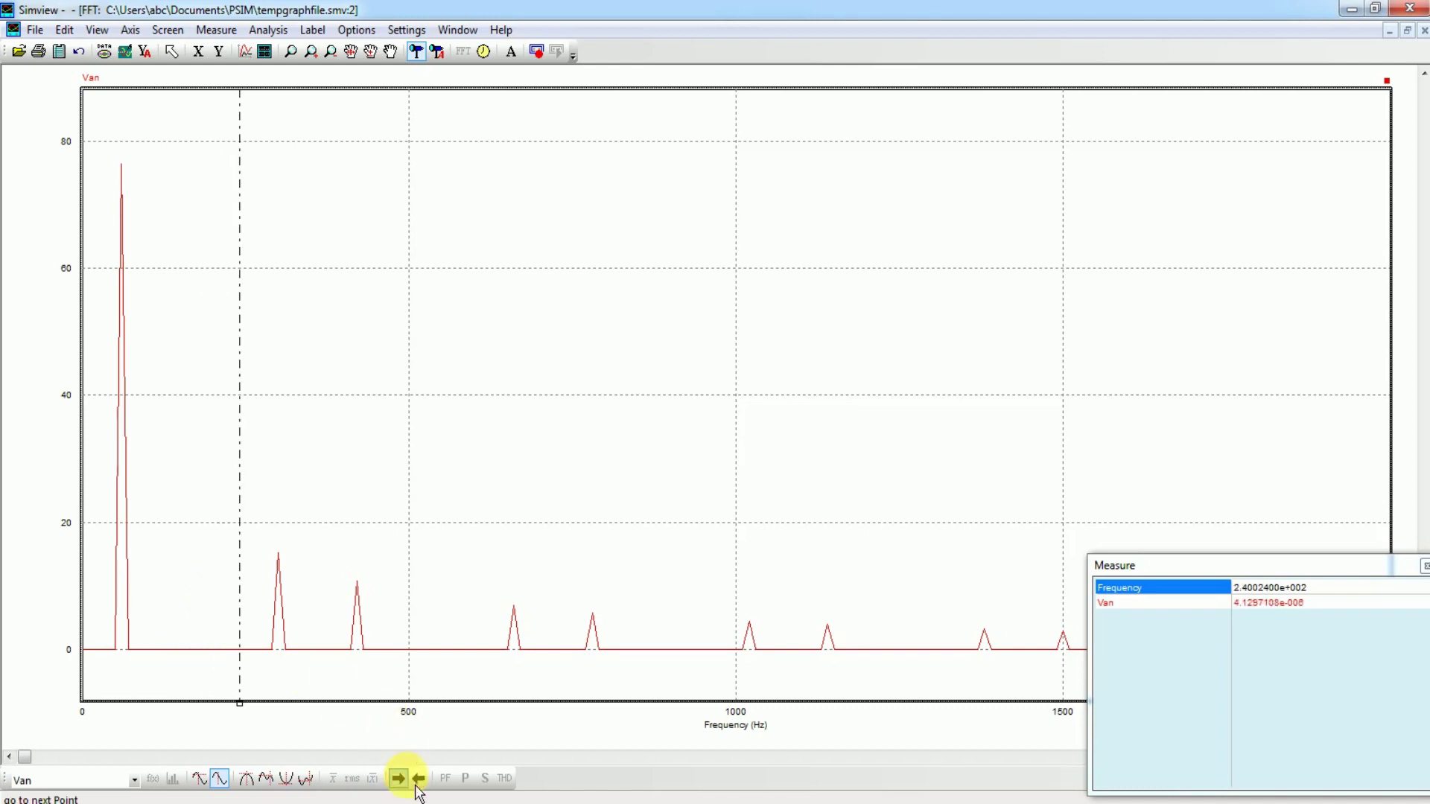
pyautogui.click(399, 778)
pyautogui.click(398, 779)
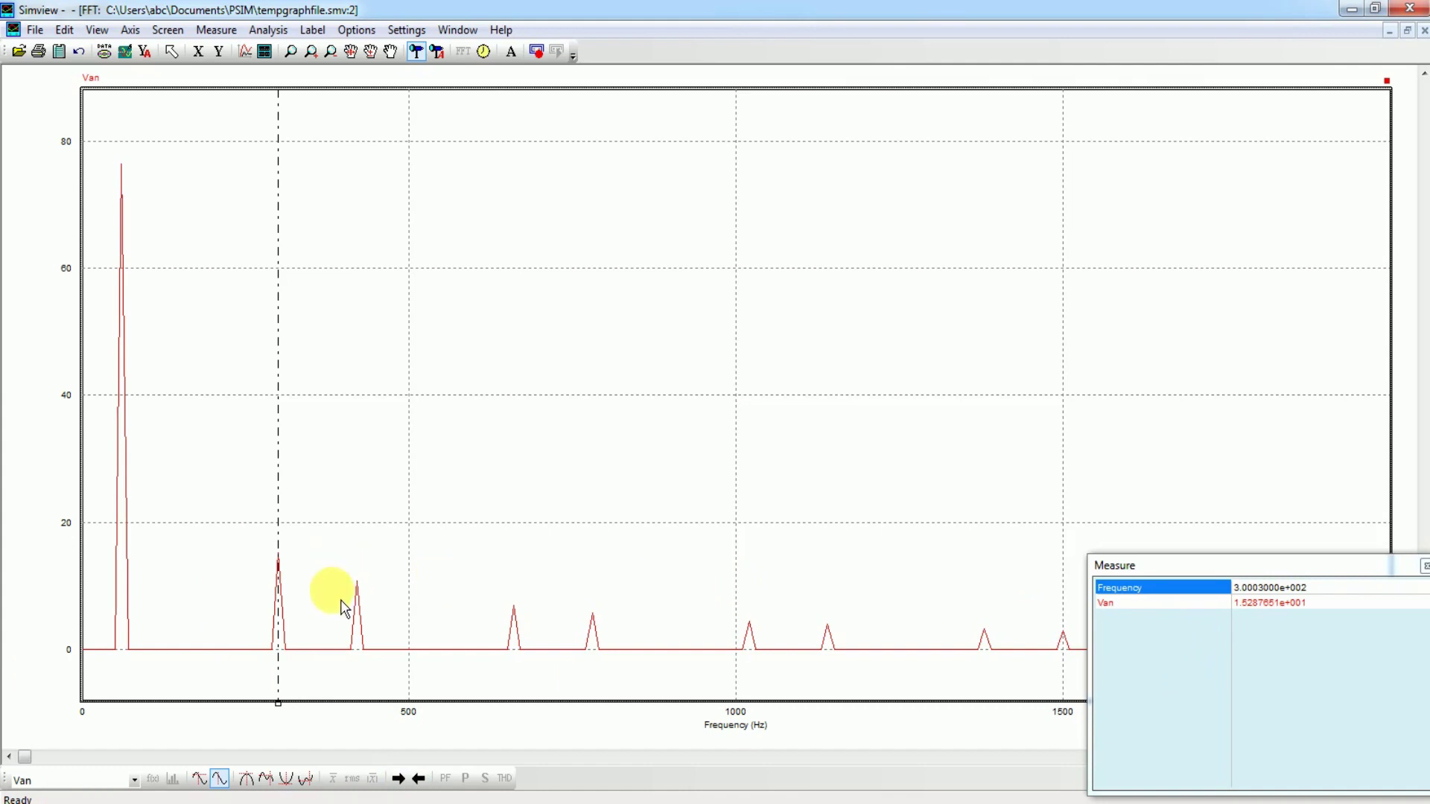
# - Step the measurement past 300 Hz onto the 420 Hz harmonic peak
pyautogui.click(397, 780)
pyautogui.click(398, 778)
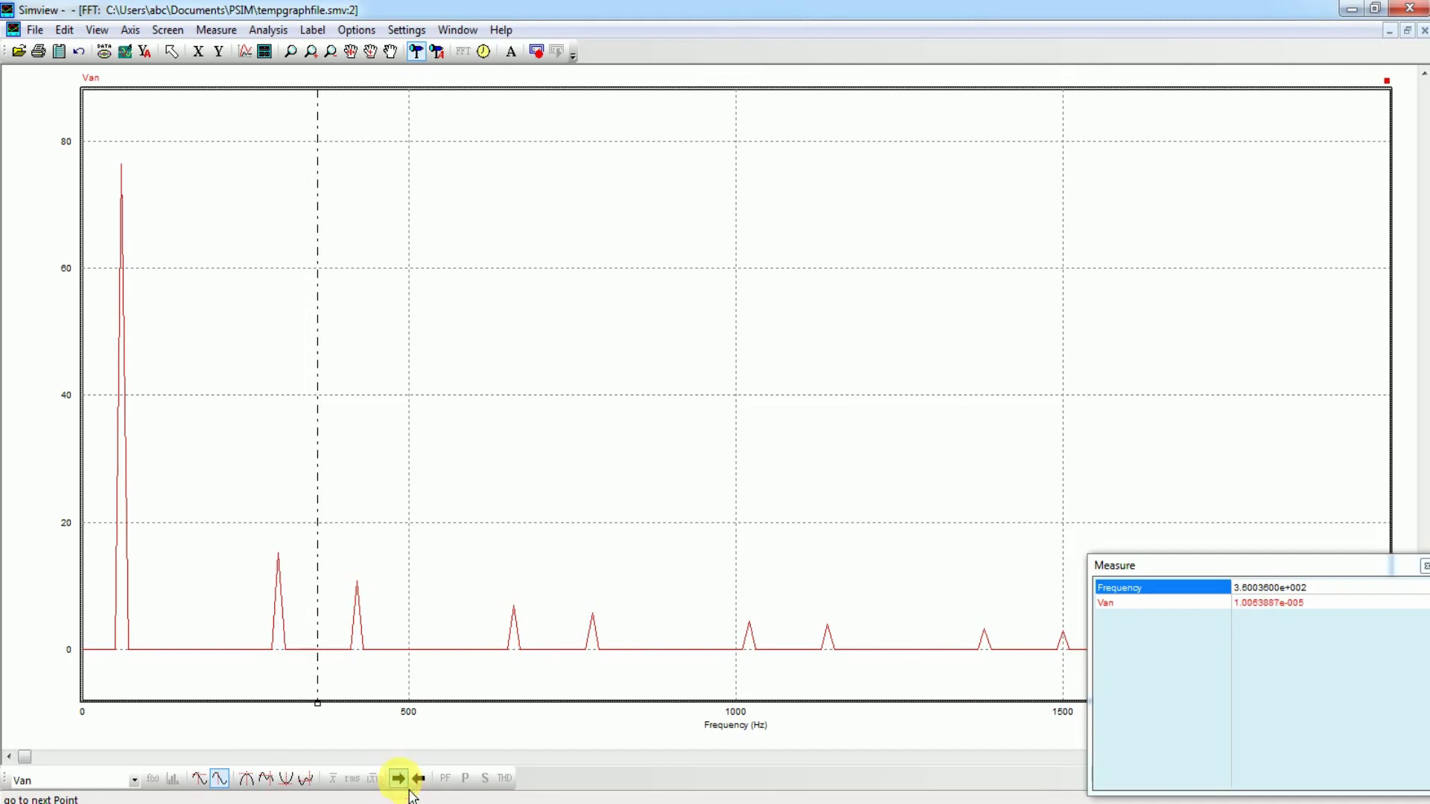
pyautogui.click(398, 779)
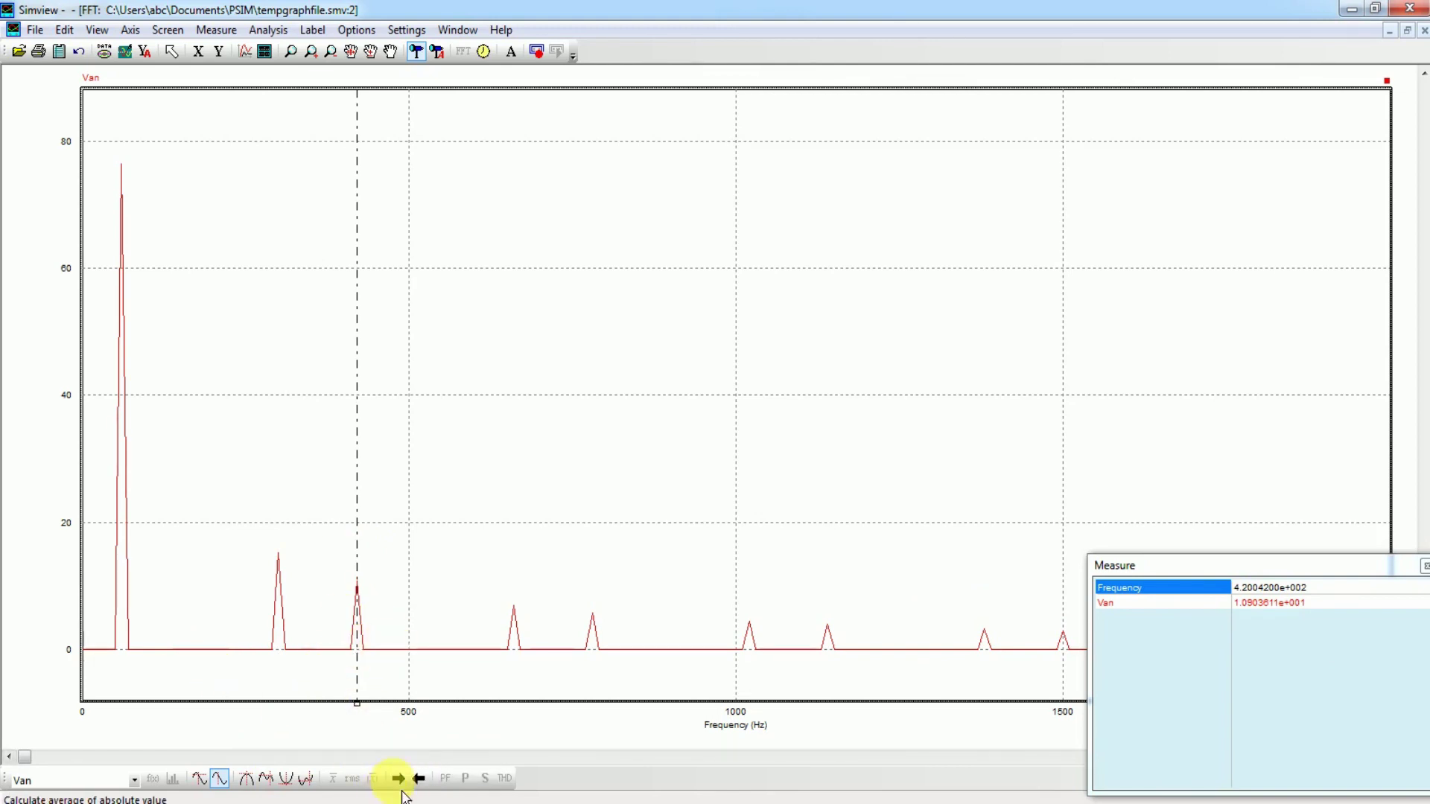
# - Continue stepping the measurement onto the 660 Hz peak, about 6.95 V
pyautogui.click(397, 779)
pyautogui.click(398, 779)
pyautogui.click(398, 779)
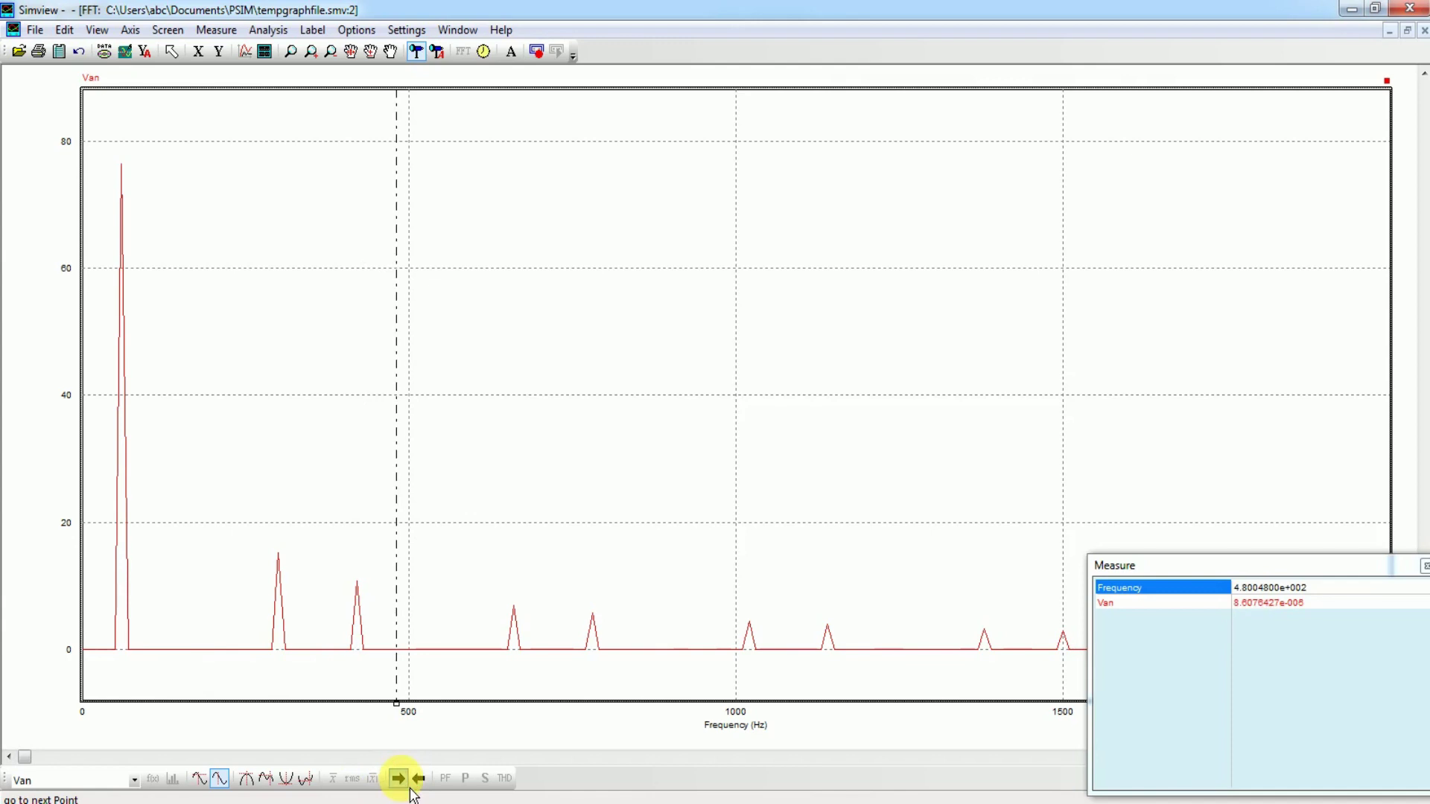
pyautogui.click(410, 787)
pyautogui.click(410, 787)
pyautogui.click(410, 786)
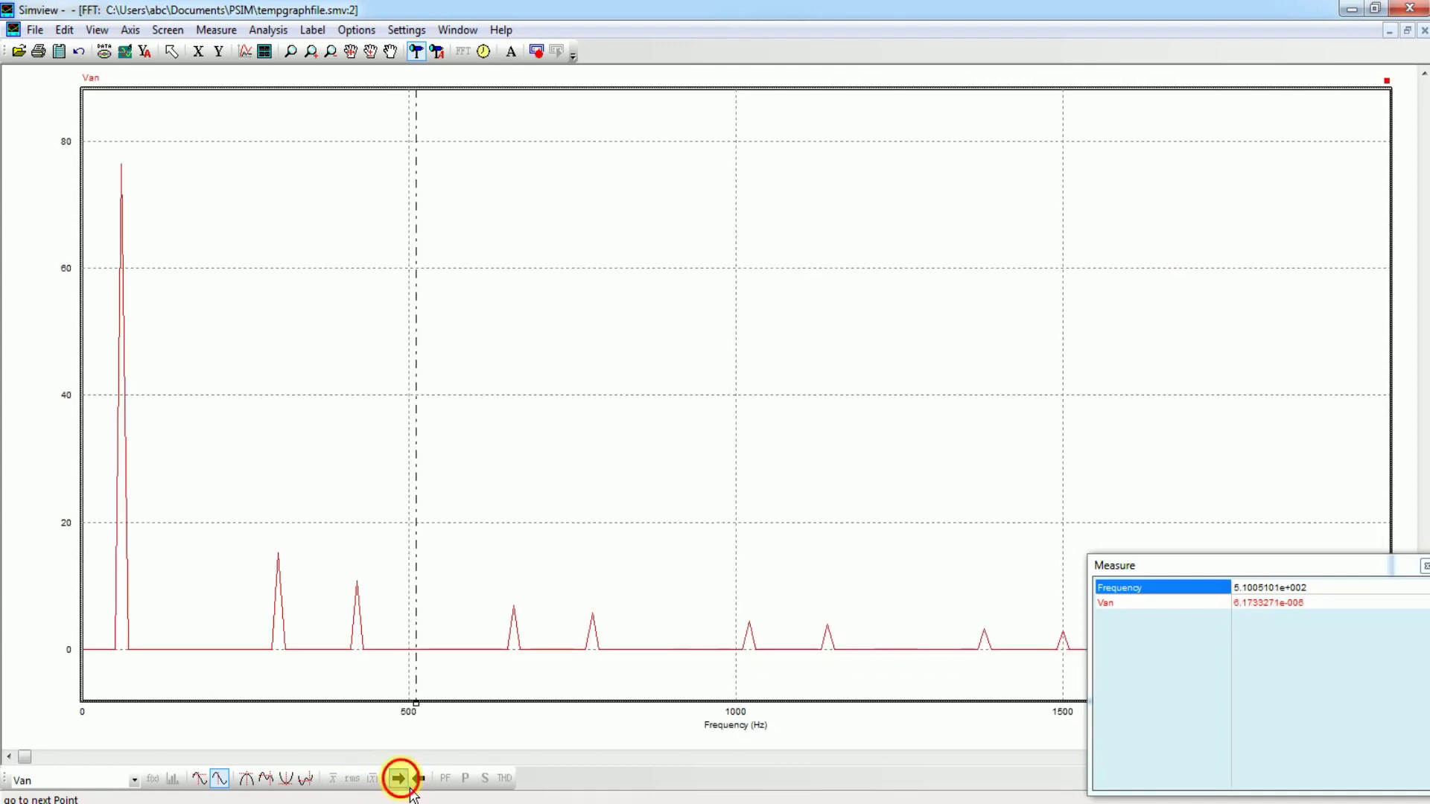
pyautogui.click(411, 787)
pyautogui.click(410, 787)
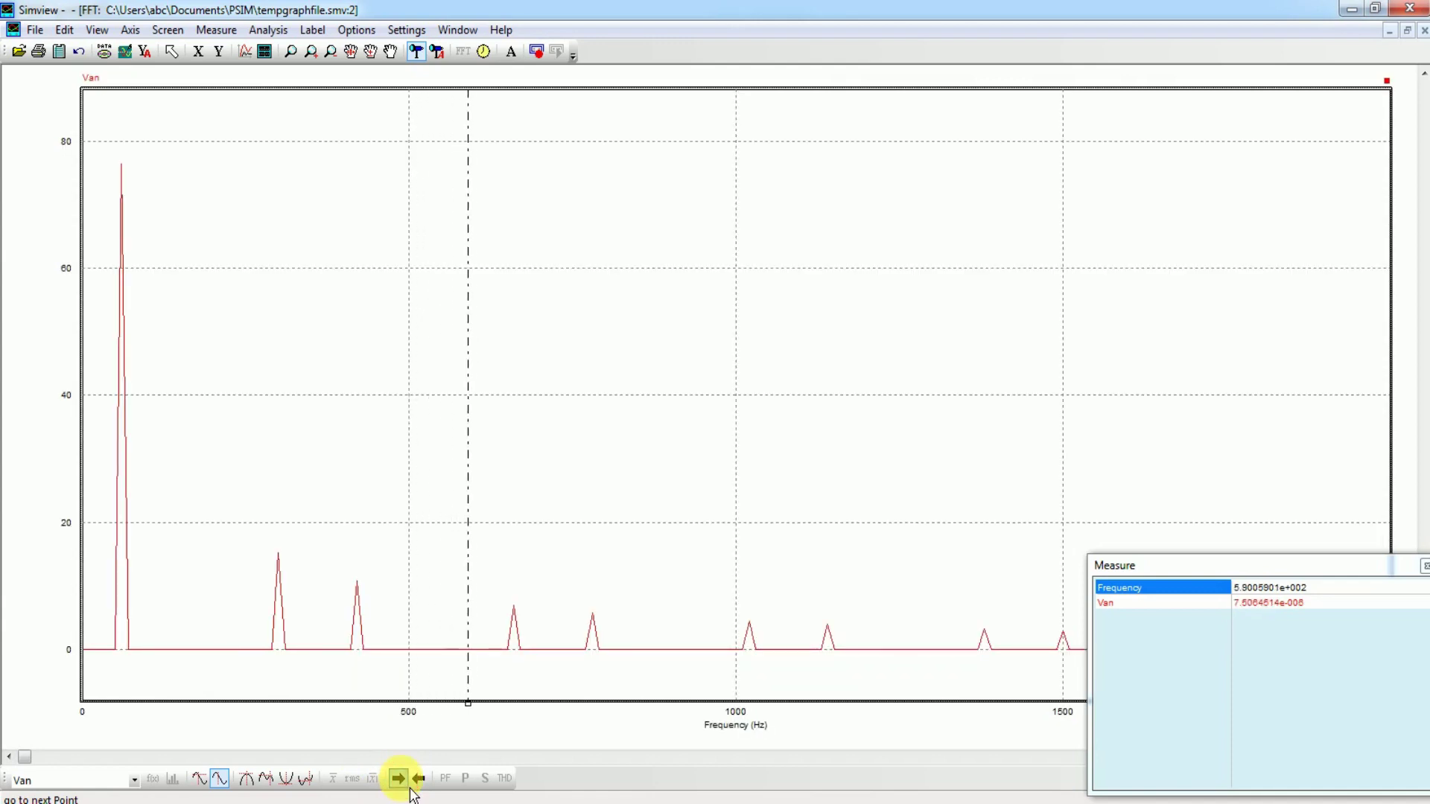
pyautogui.click(411, 788)
# - Step past 660 Hz, then back onto the 780 Hz peak at about 5.87 V
pyautogui.click(398, 779)
pyautogui.click(397, 780)
pyautogui.click(400, 779)
pyautogui.click(419, 779)
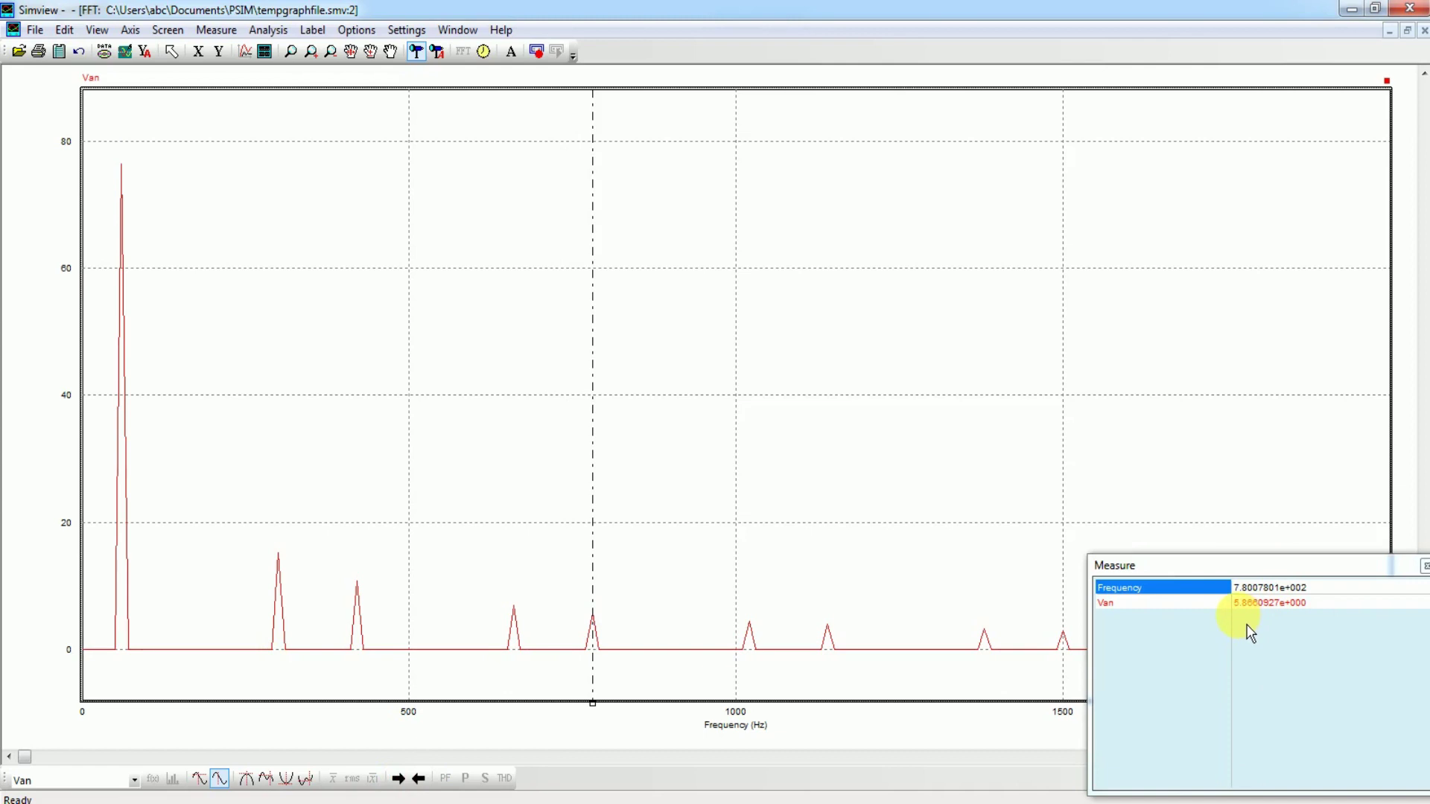
# - Move the measure line near 1000 Hz and read the 1020 and 1140 Hz peaks
pyautogui.moveTo(604, 675); pyautogui.dragTo(740, 699)
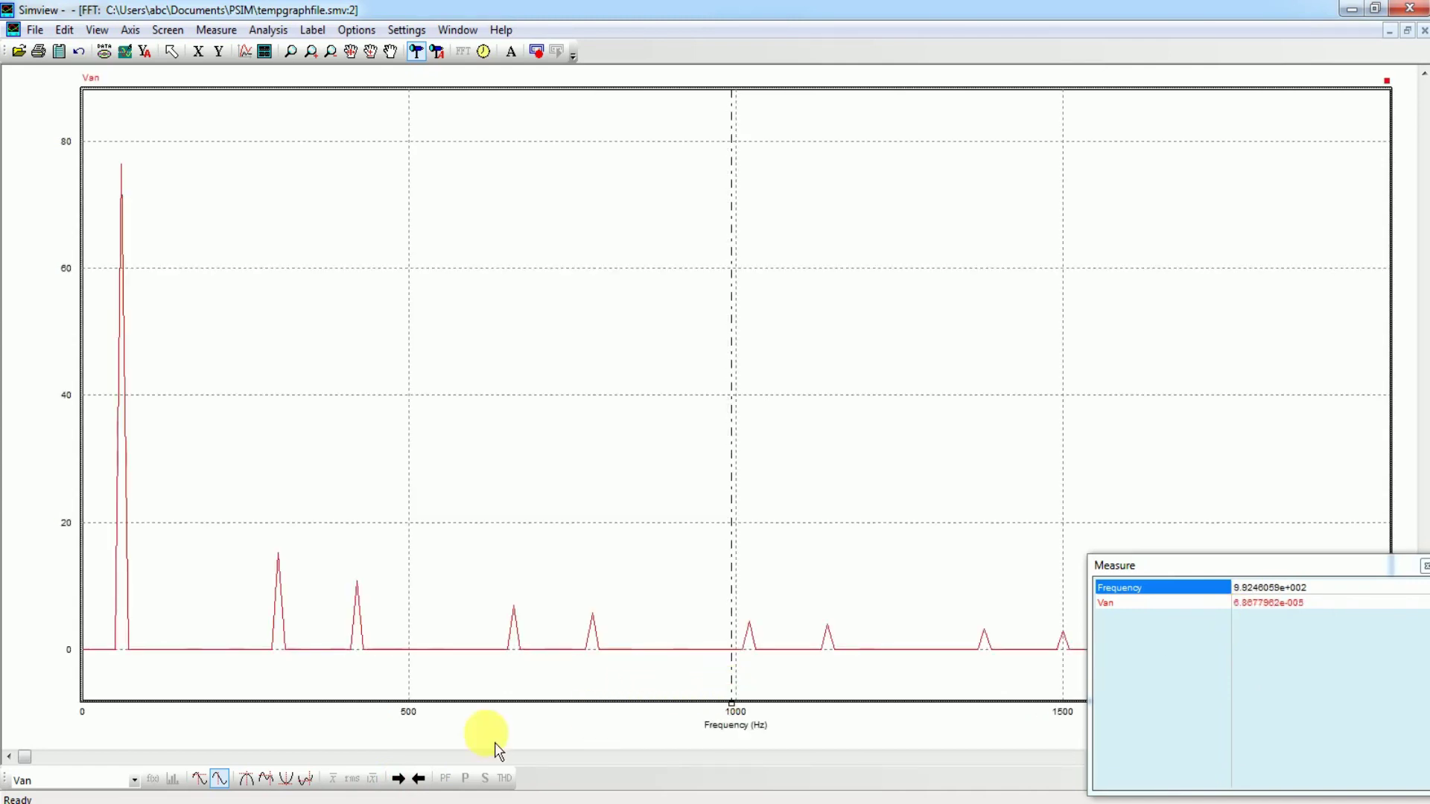
pyautogui.click(412, 786)
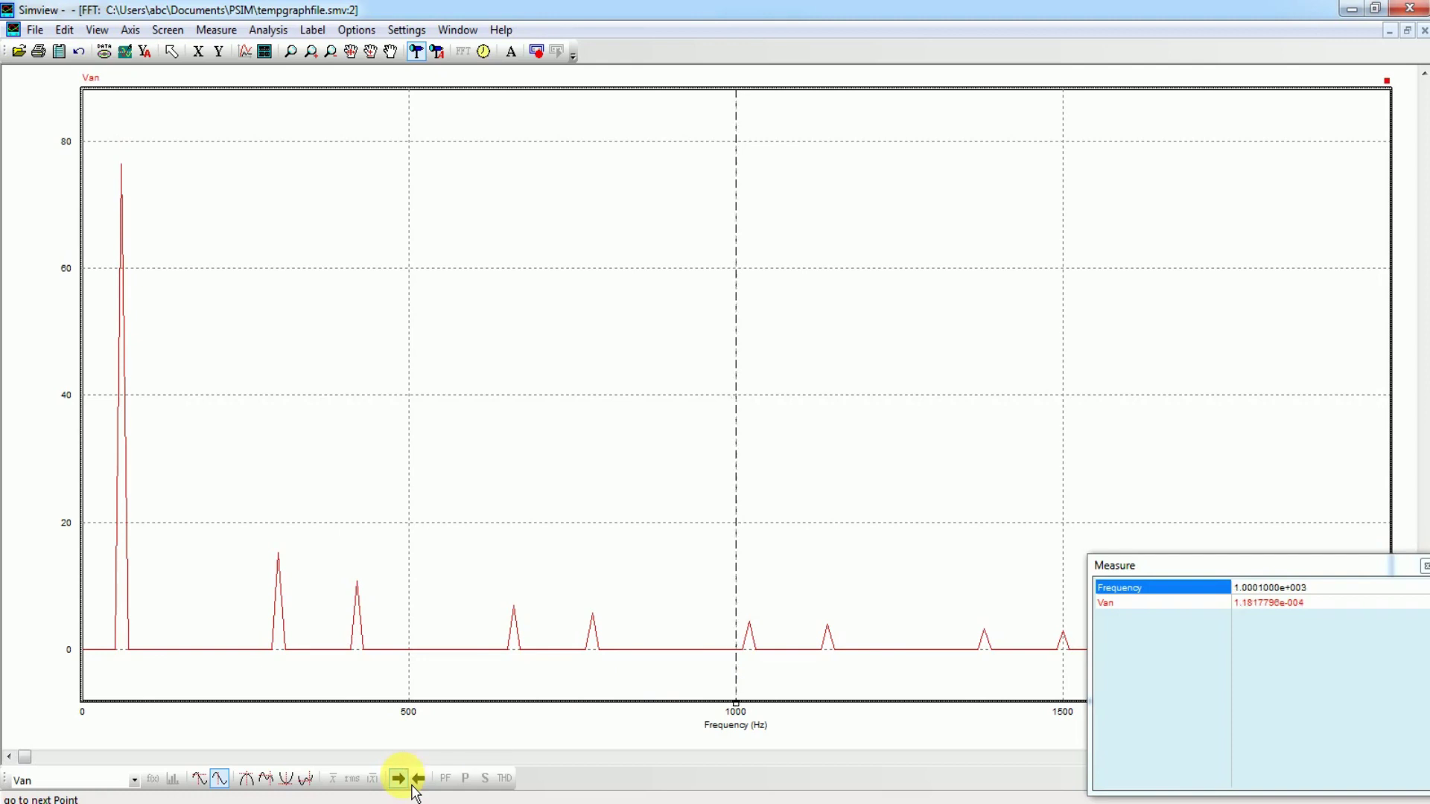
pyautogui.click(413, 788)
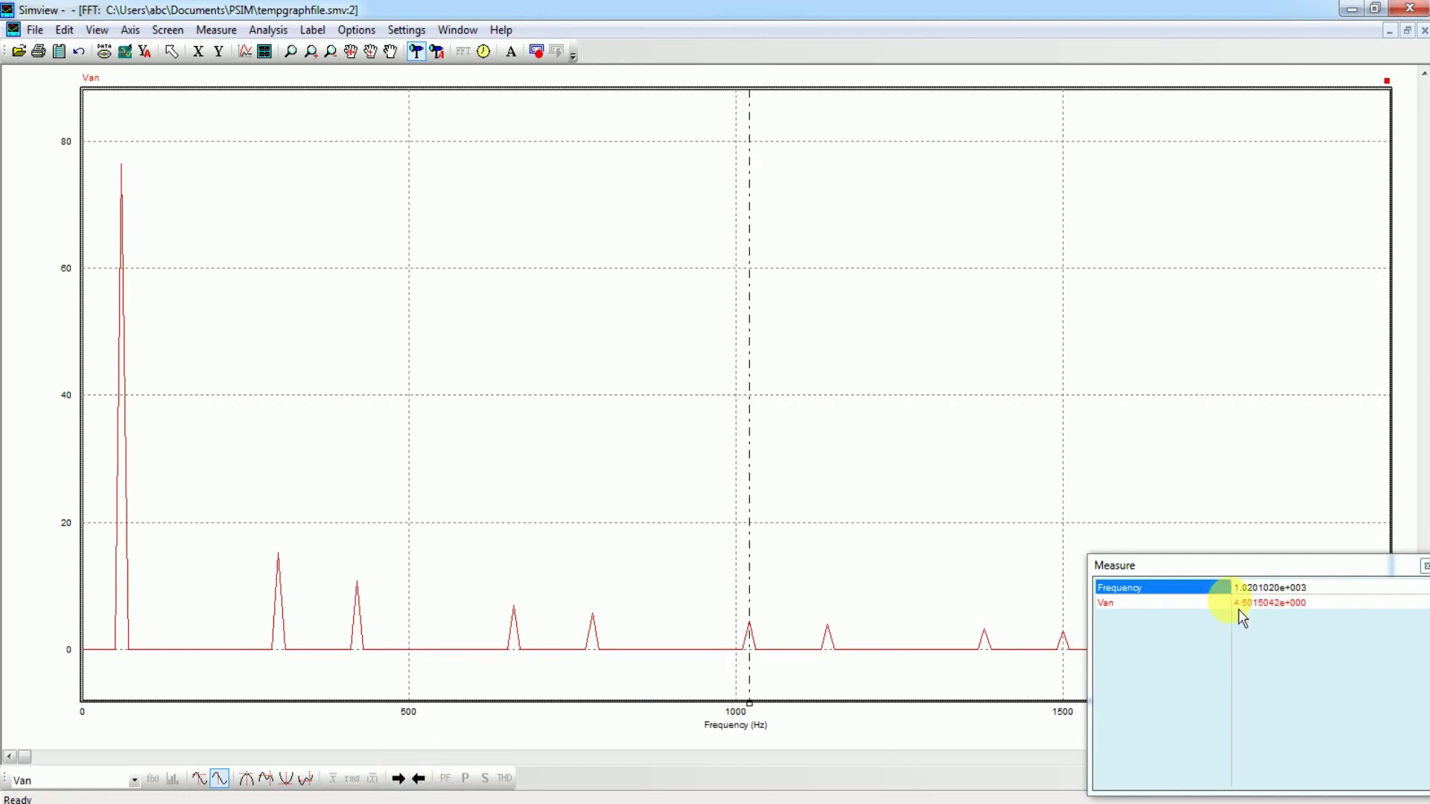
pyautogui.click(403, 780)
pyautogui.click(403, 780)
pyautogui.click(411, 789)
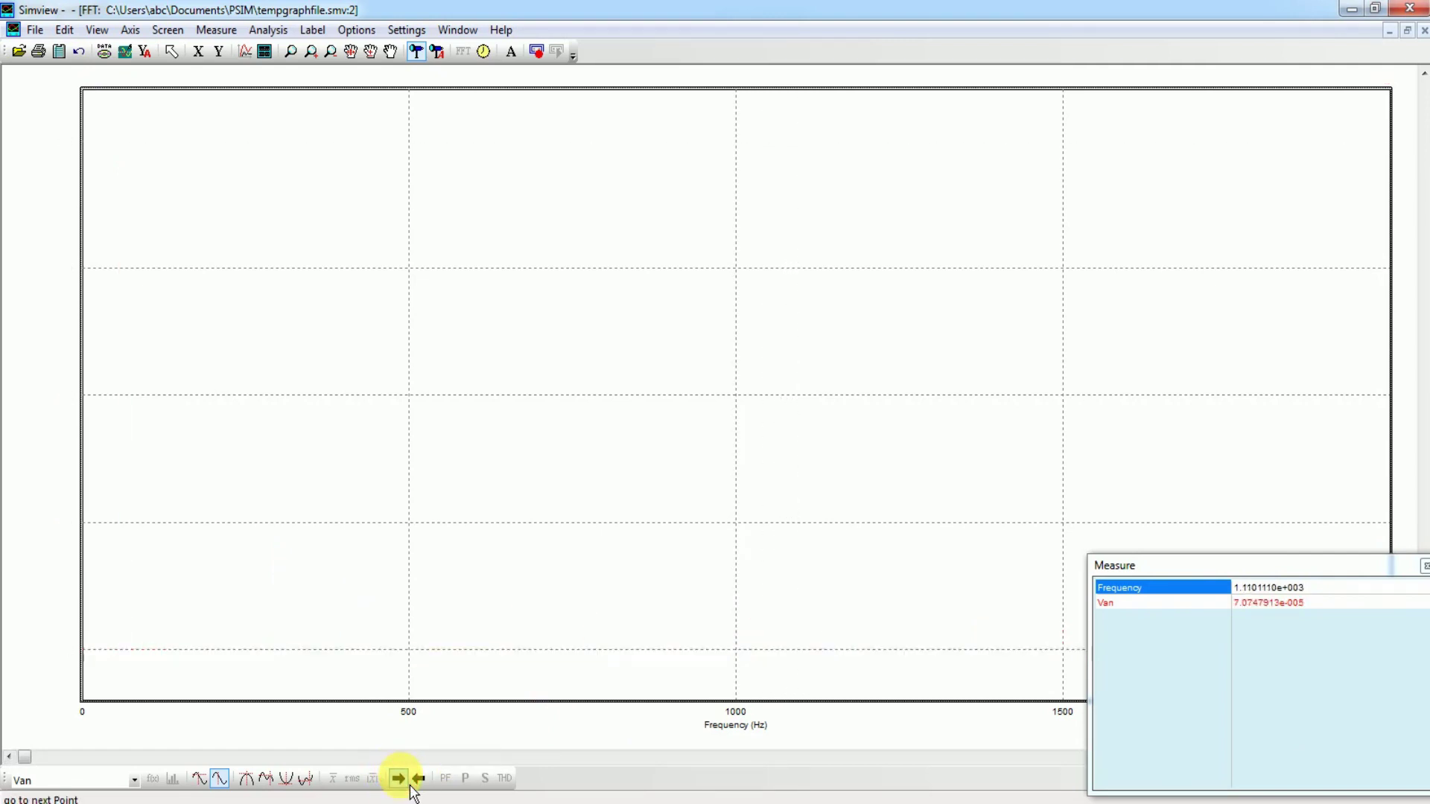
pyautogui.click(411, 789)
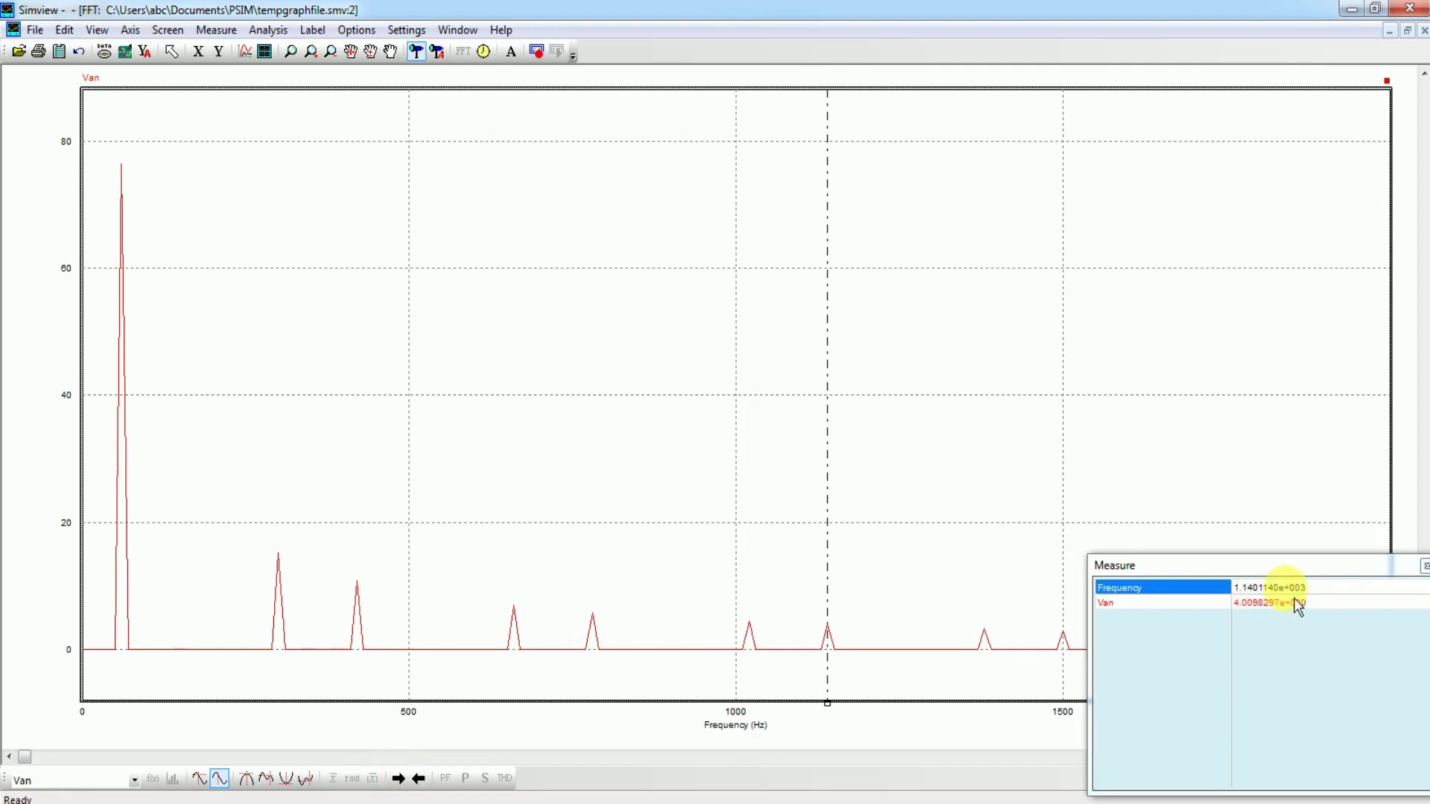
# - Read the 1380 Hz peak at about 3.33 V, then return to the PSIM schematic
pyautogui.moveTo(1292, 565); pyautogui.dragTo(1233, 219)
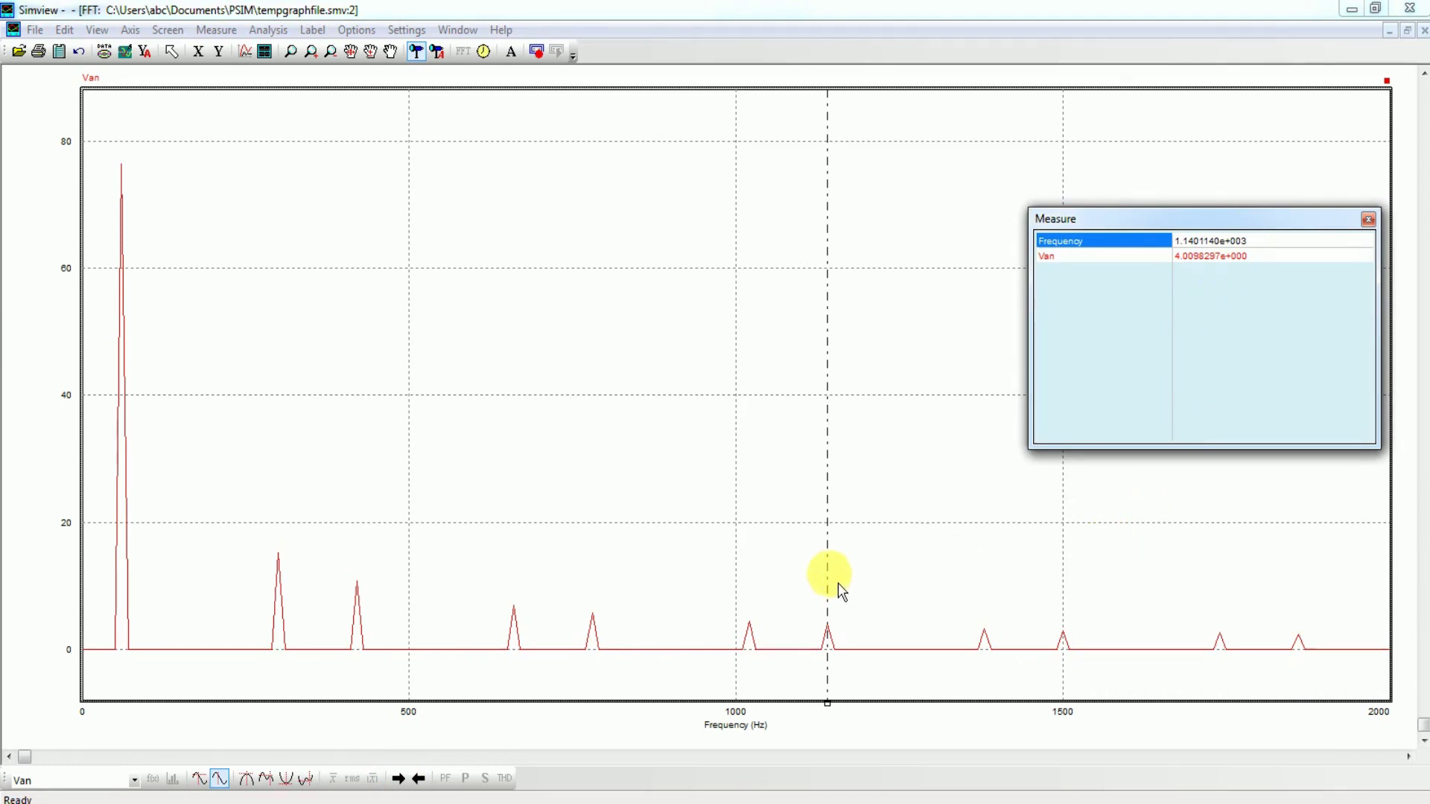
pyautogui.moveTo(838, 584); pyautogui.dragTo(994, 632)
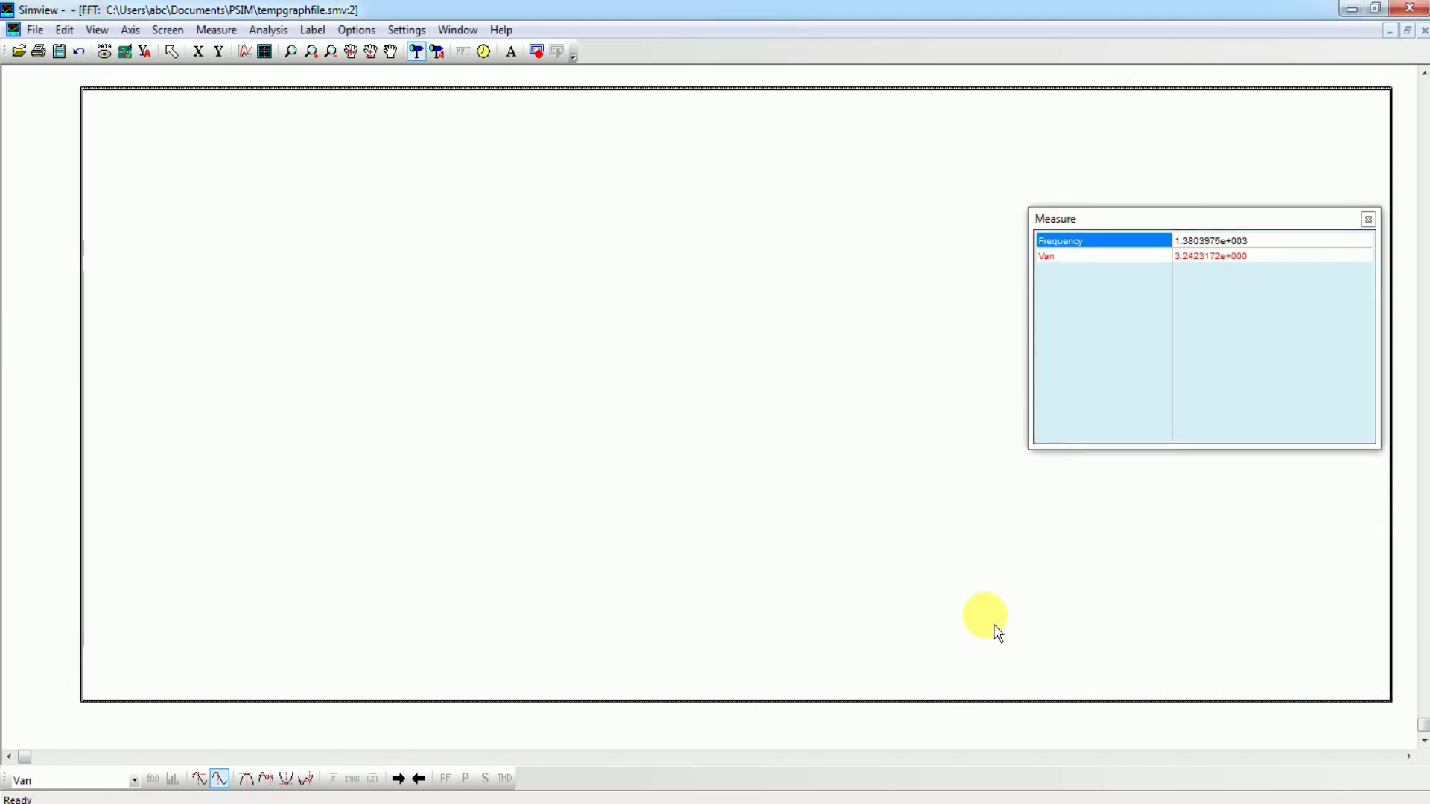
pyautogui.click(398, 779)
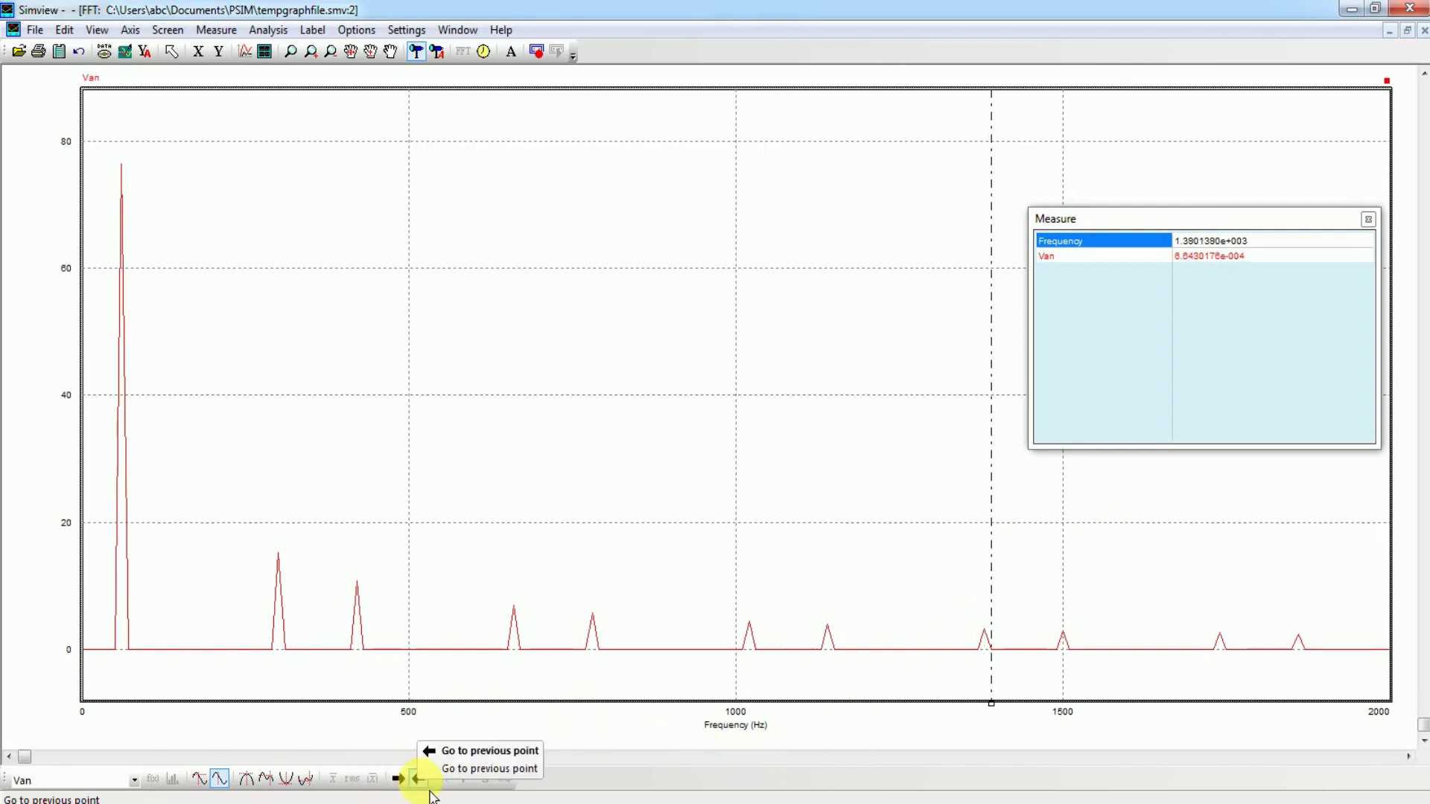
pyautogui.click(417, 779)
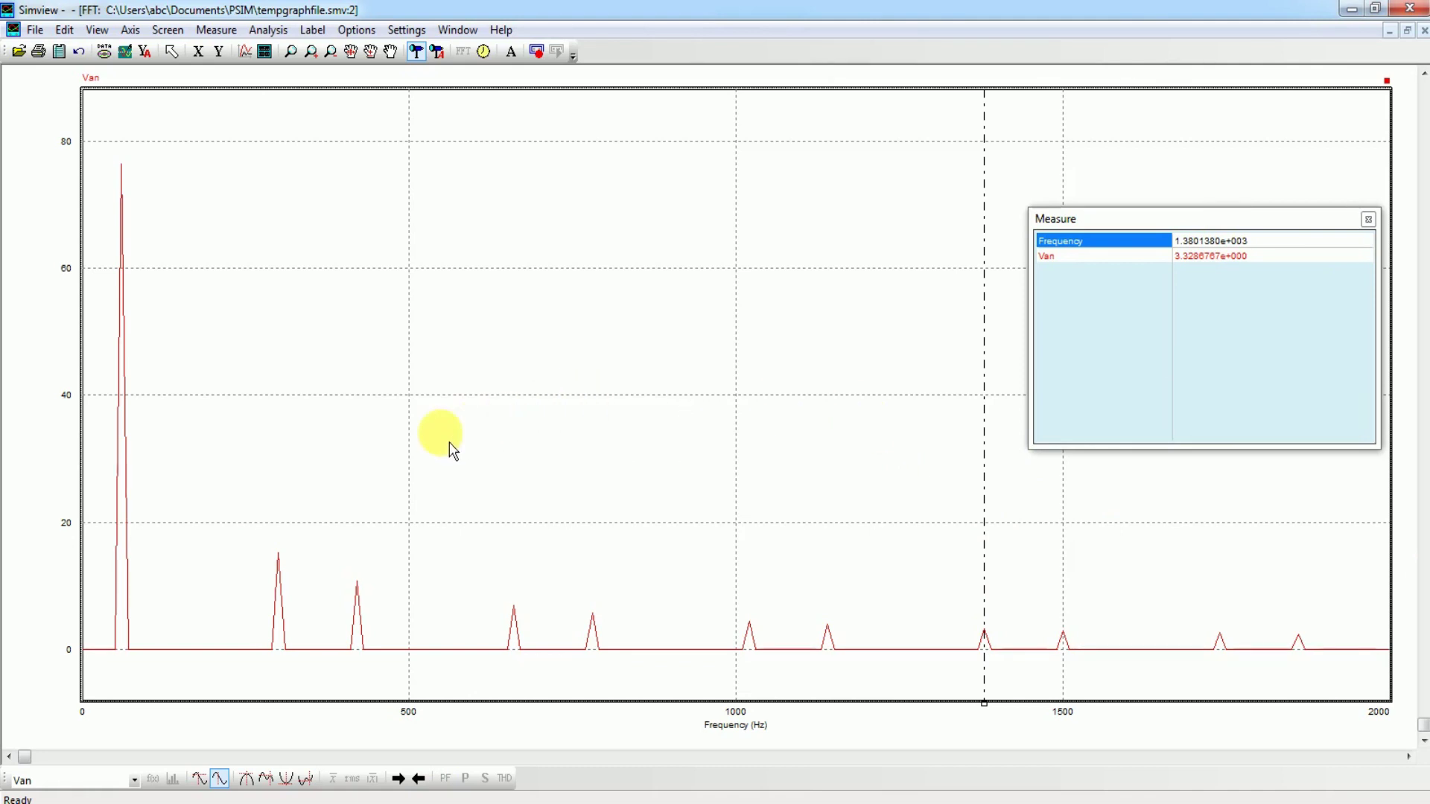
pyautogui.hotkey('alt', 'Tab')
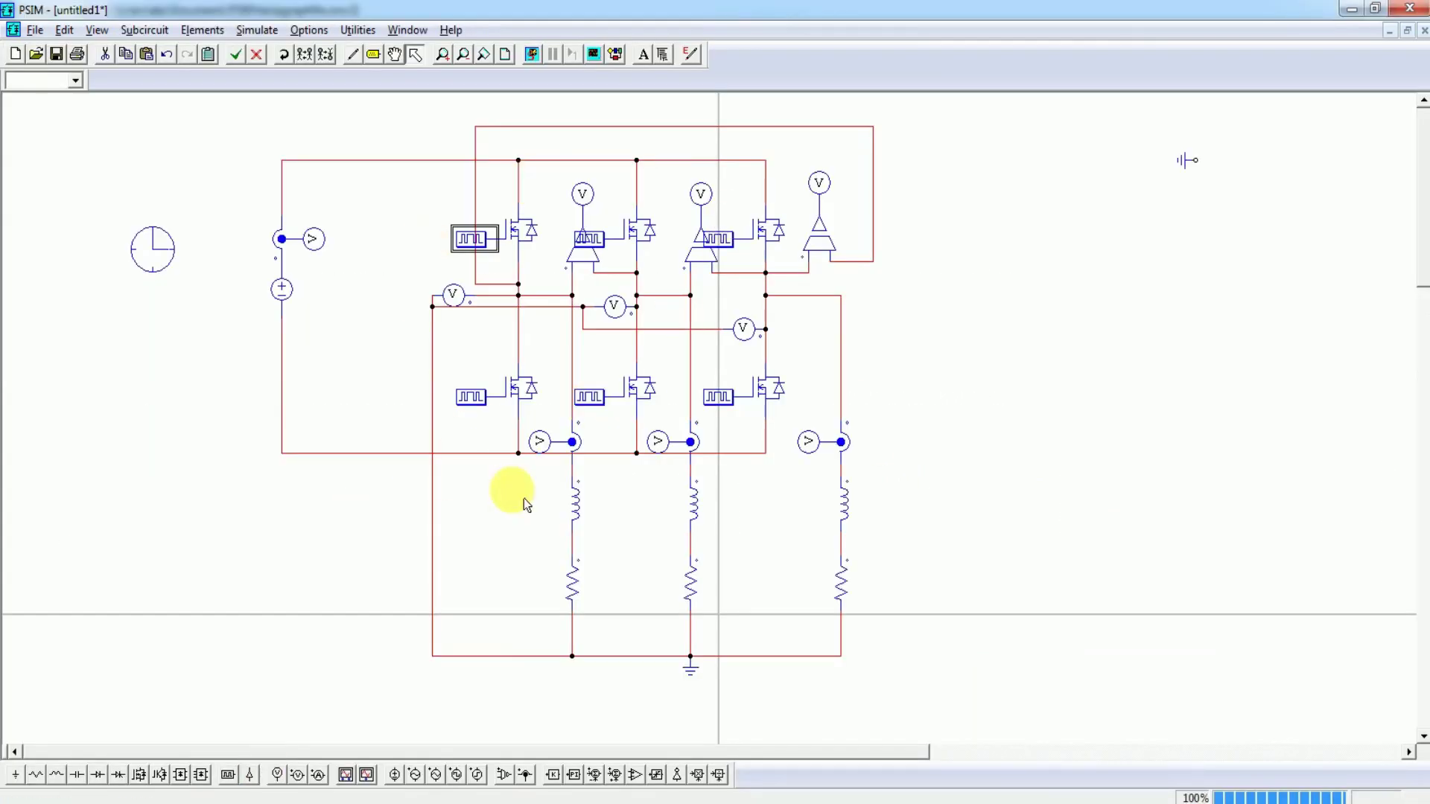